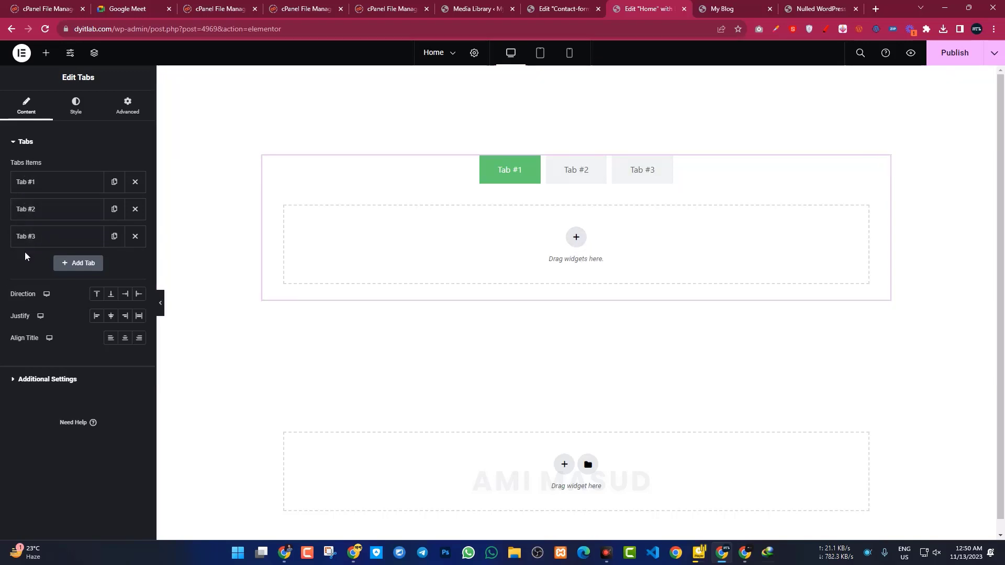
Rename the first item of the Tabs widget to "Men"
left_click(46, 184)
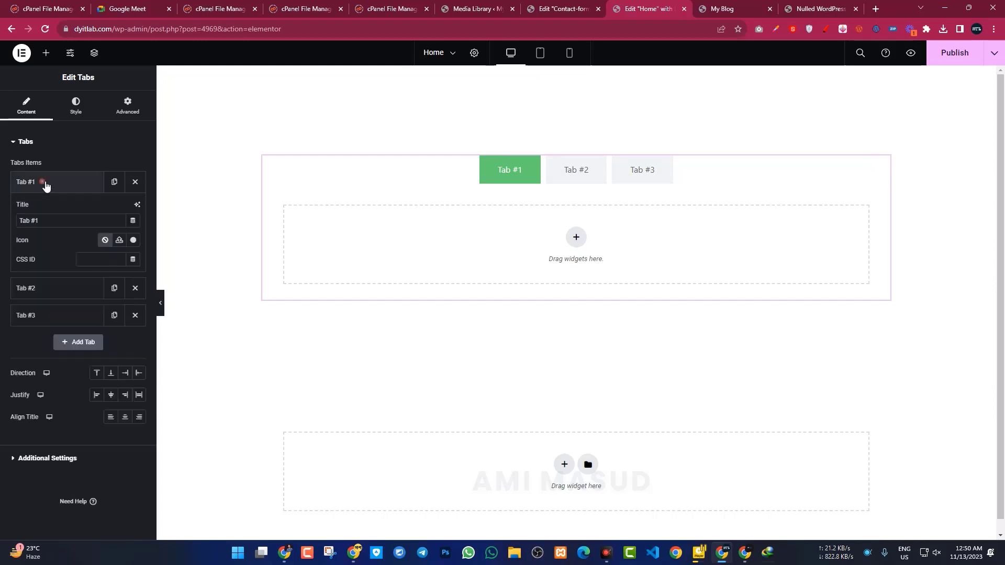
left_click_drag(48, 220, 1, 228)
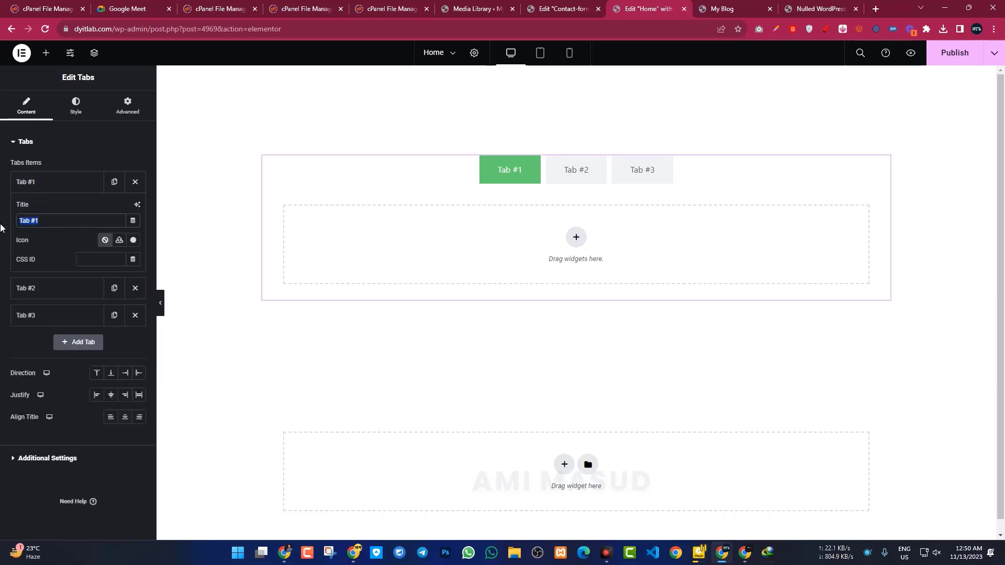
type("Men")
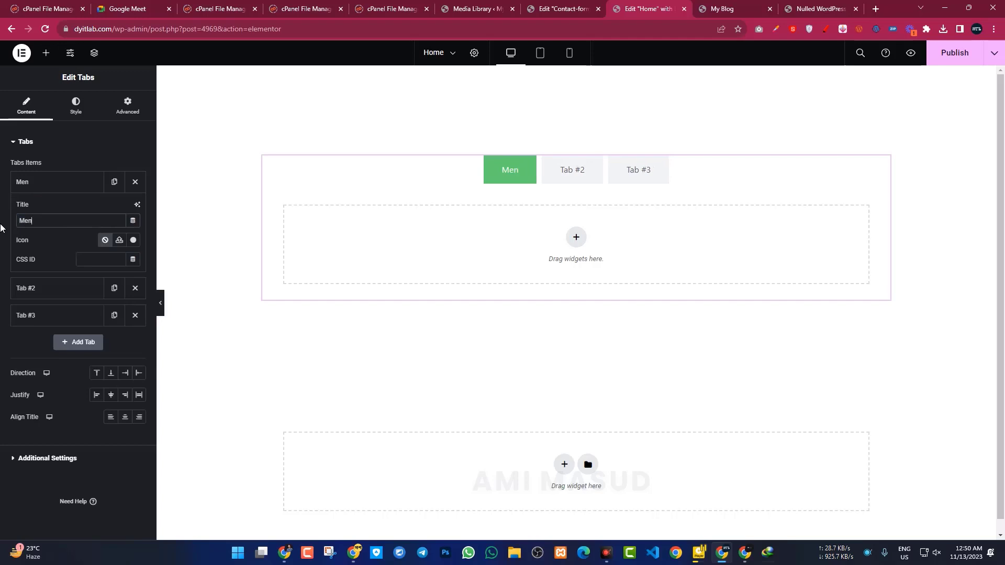
left_click(45, 181)
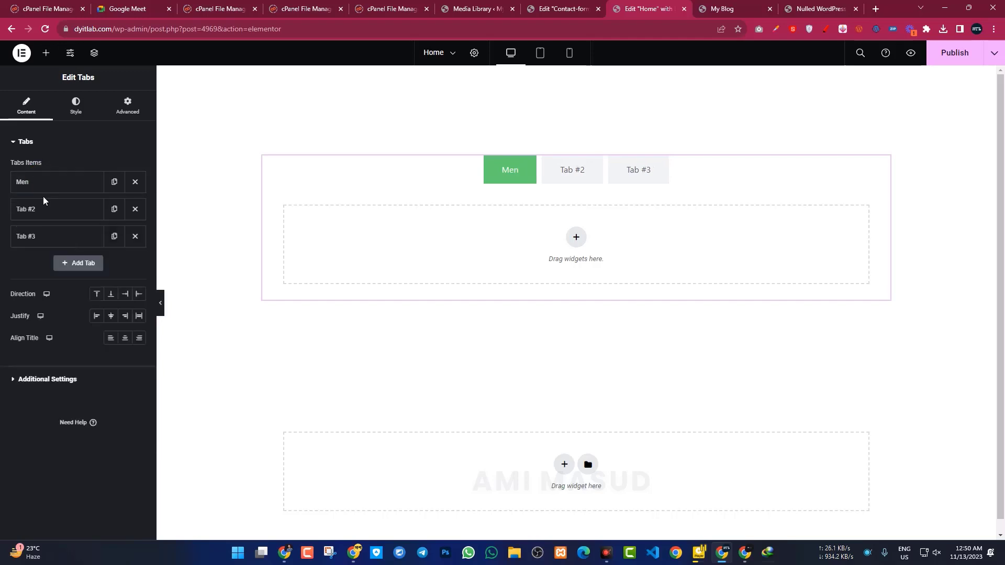
Rename the second item of the Tabs widget to "Women"
left_click(50, 209)
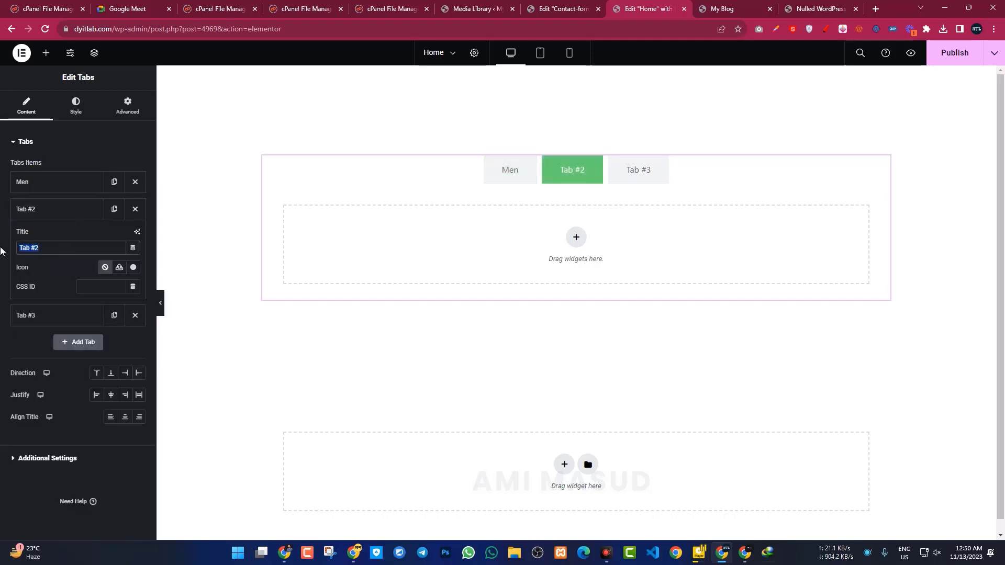
type("Women")
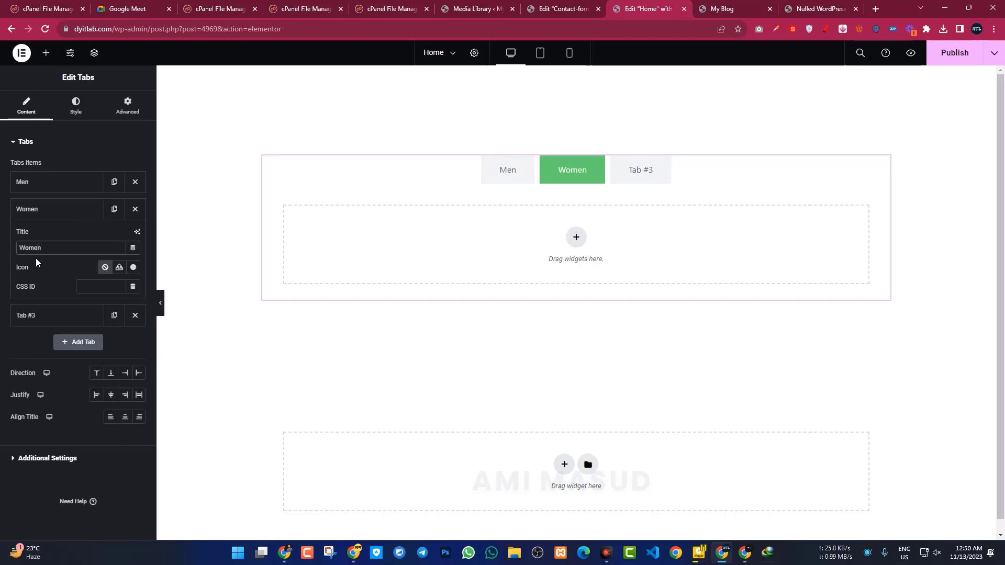
left_click(42, 212)
Rename the third item of the Tabs widget to "Kids" and collapse the tab item settings
left_click(45, 236)
left_click_drag(42, 275, 0, 287)
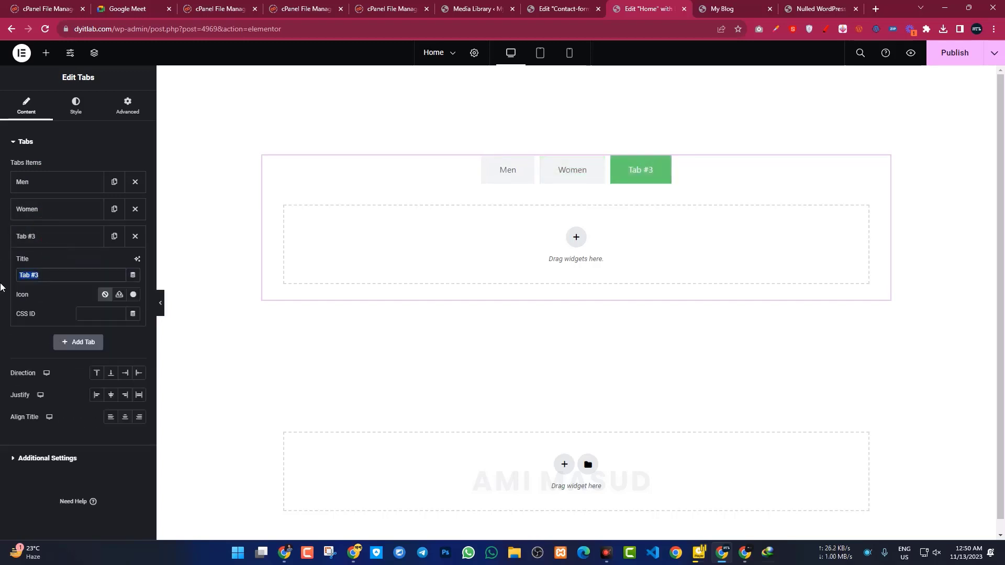
type("Kids")
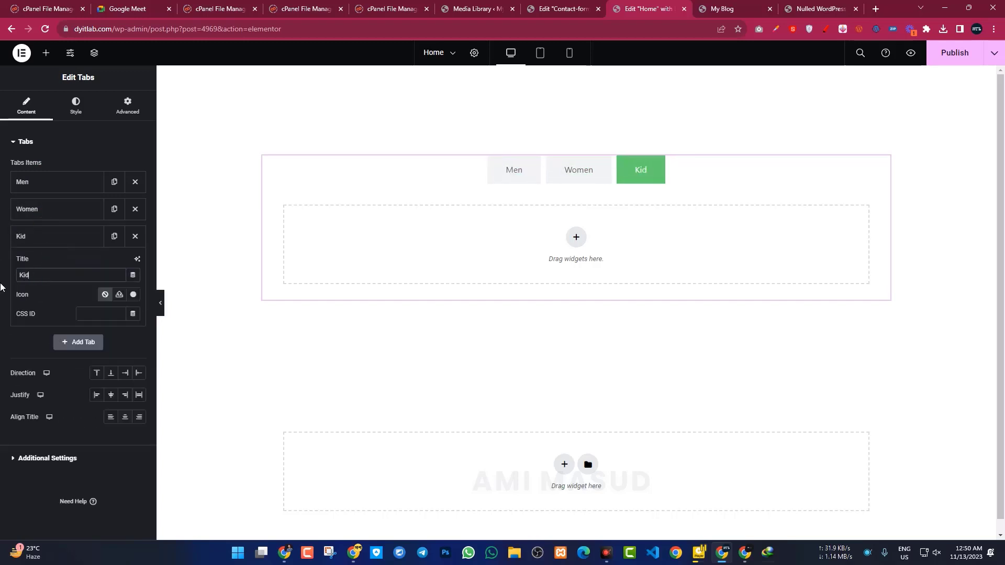
left_click(47, 181)
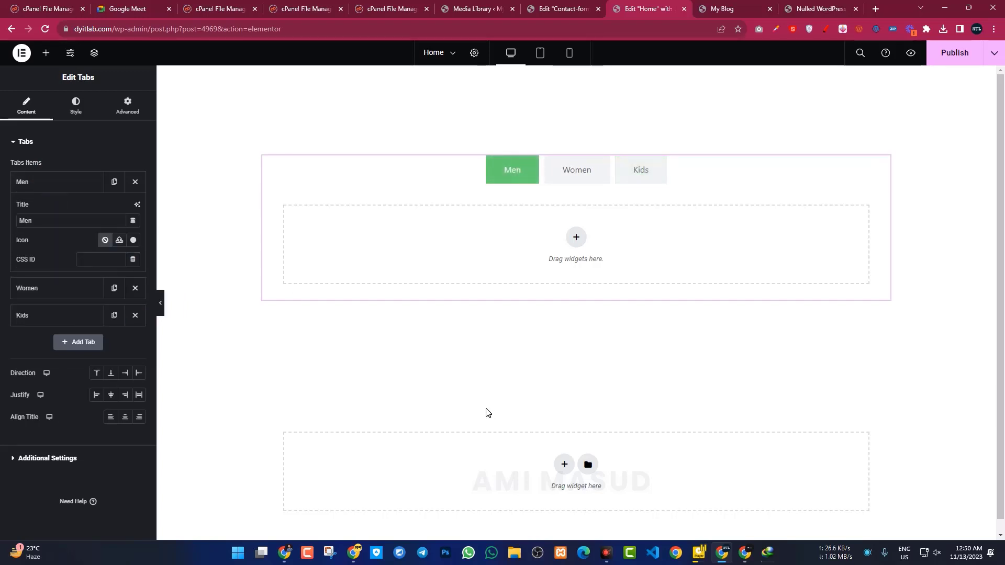
left_click(49, 177)
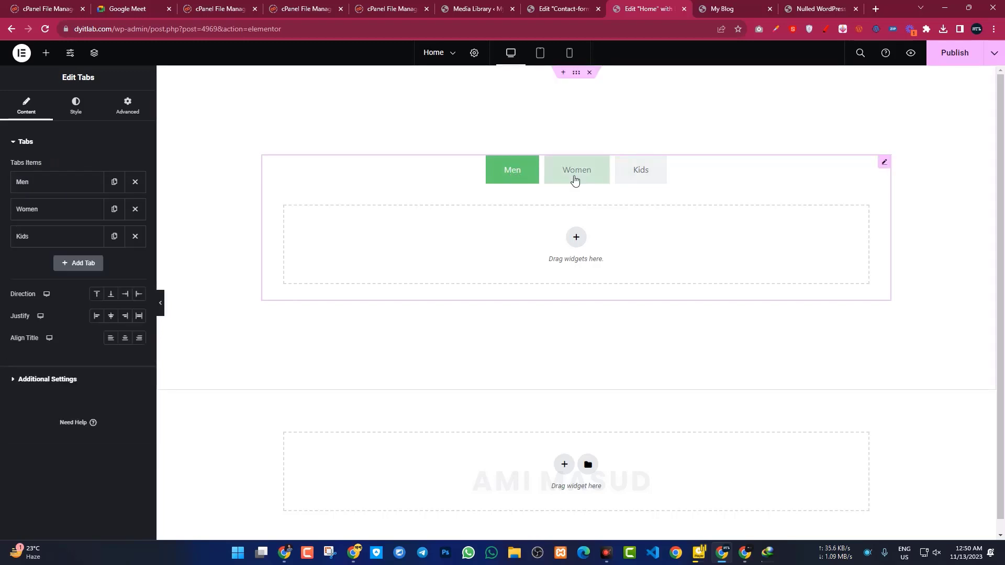
Publish the page and try switching between the Men, Women and Kids tabs on the My Blog preview page
left_click(957, 54)
left_click(729, 3)
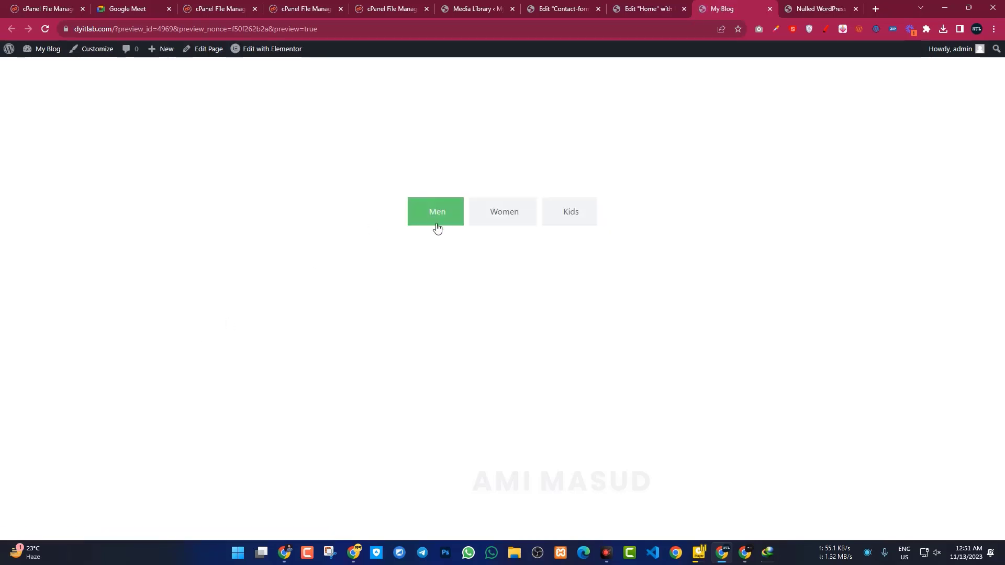
left_click(520, 219)
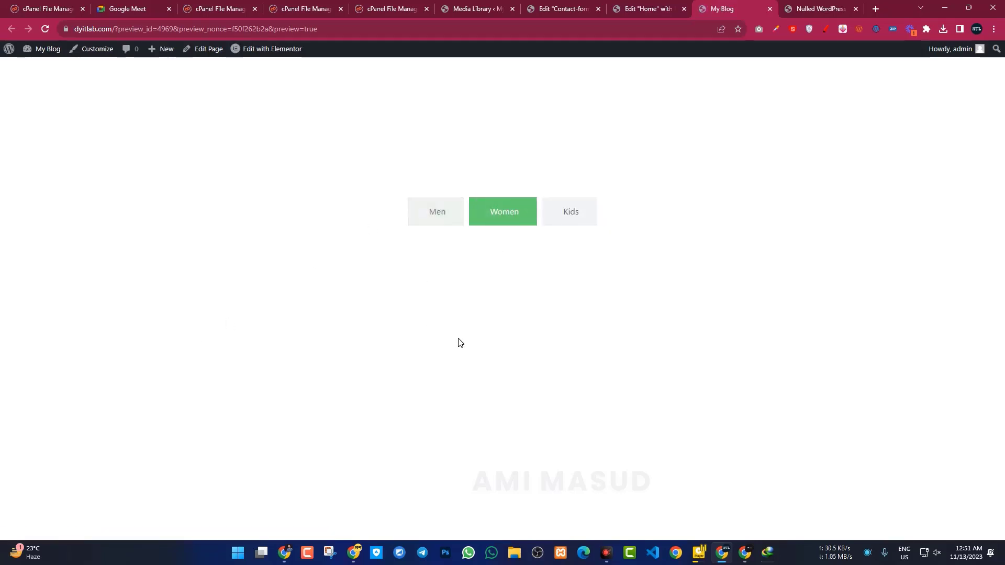
left_click(576, 223)
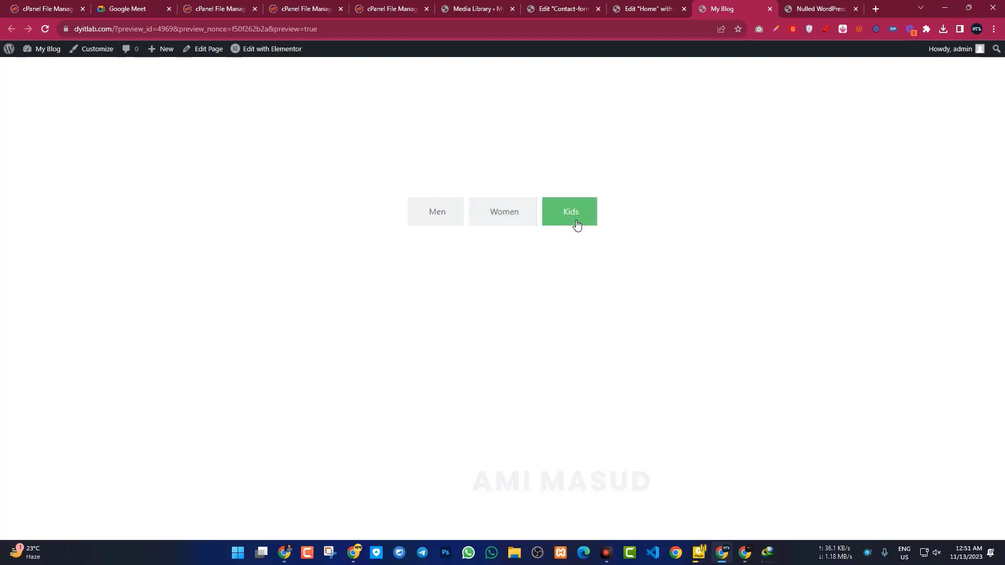
left_click(451, 217)
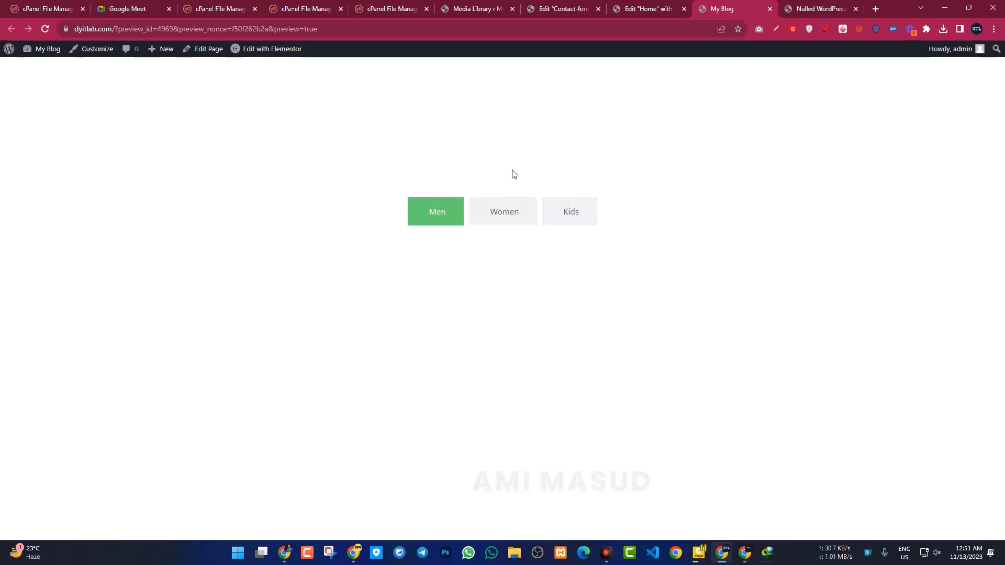
Return to the Home page editor and look through the settings of the Men and Women tab items
left_click(646, 8)
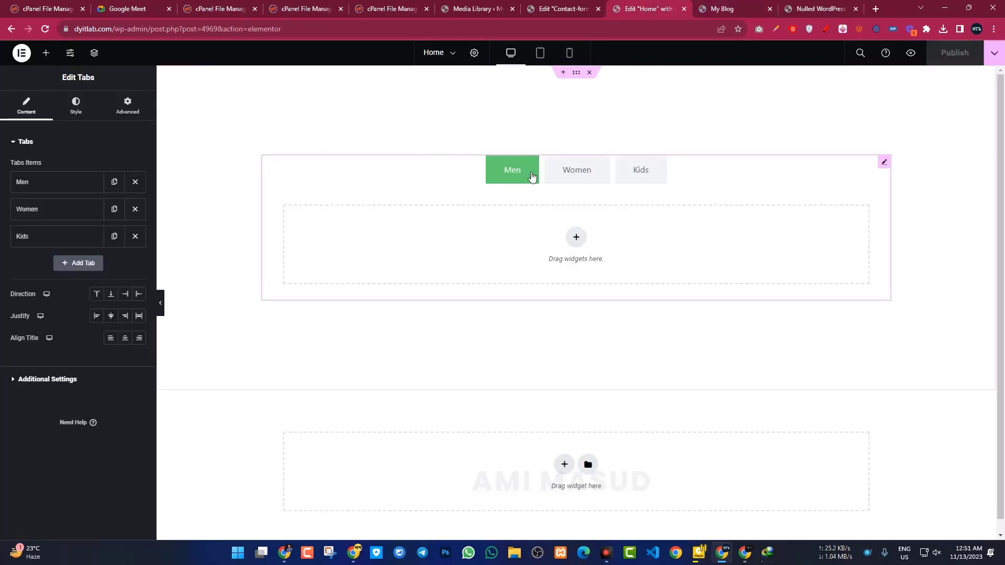
left_click(51, 185)
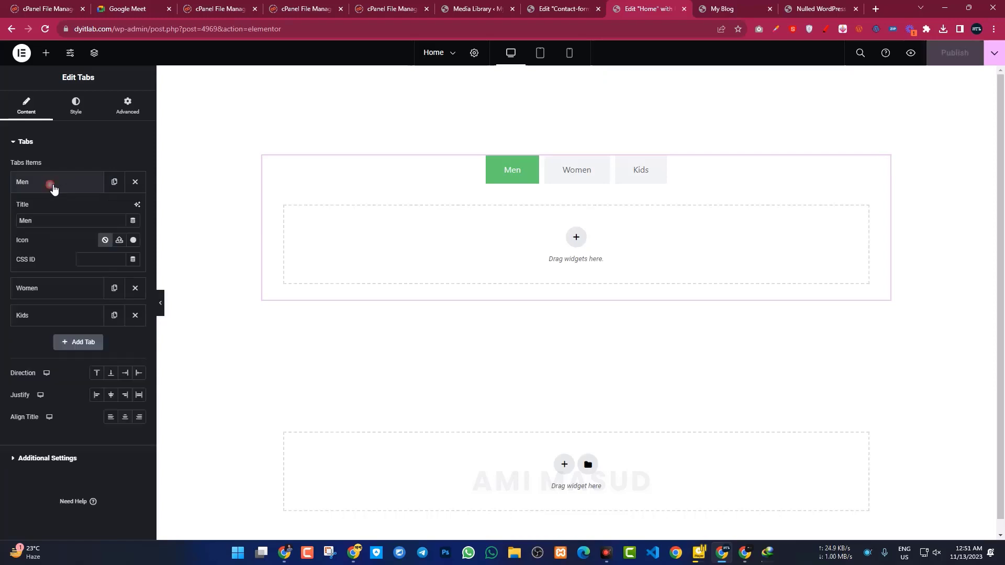
left_click(53, 187)
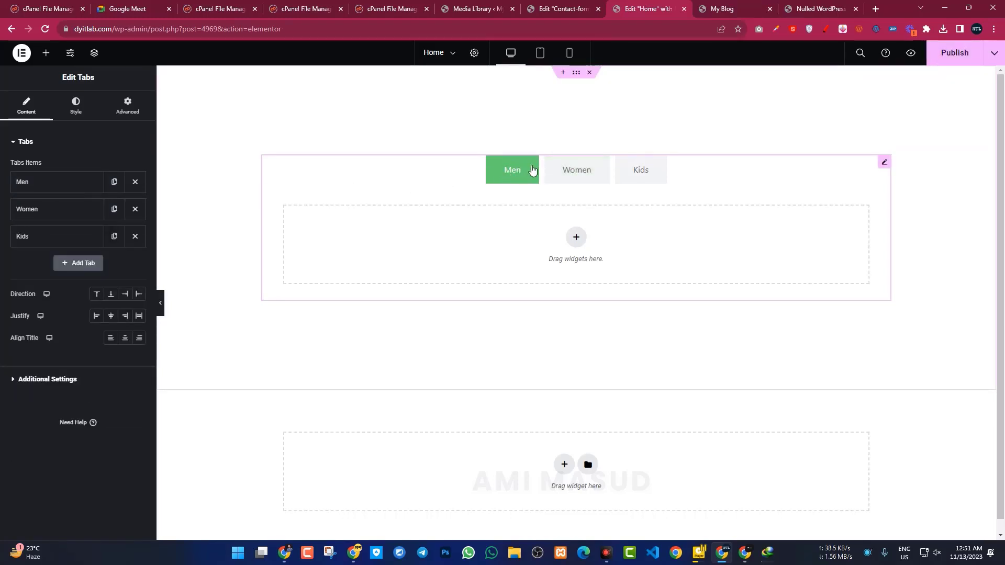
left_click(64, 206)
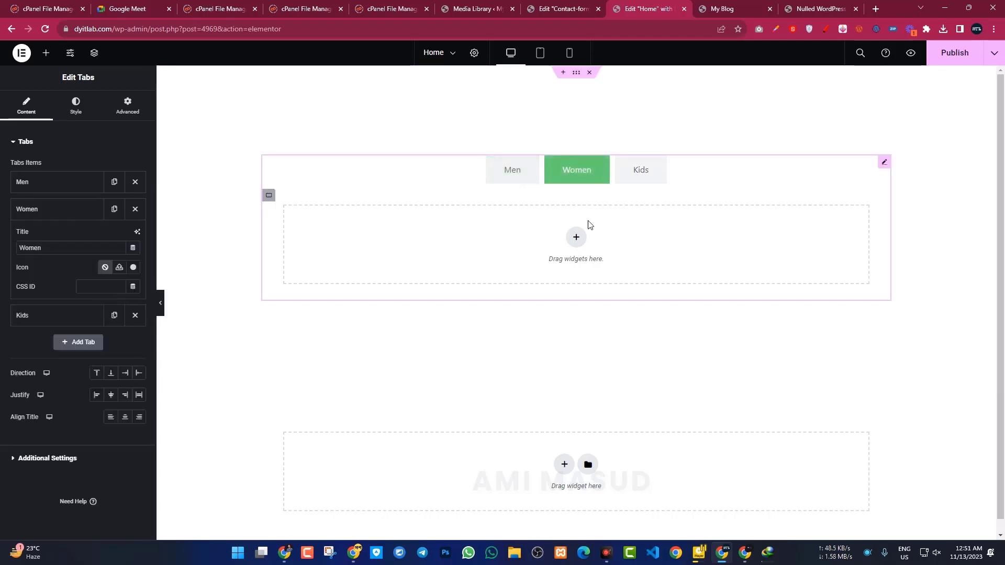
left_click(35, 212)
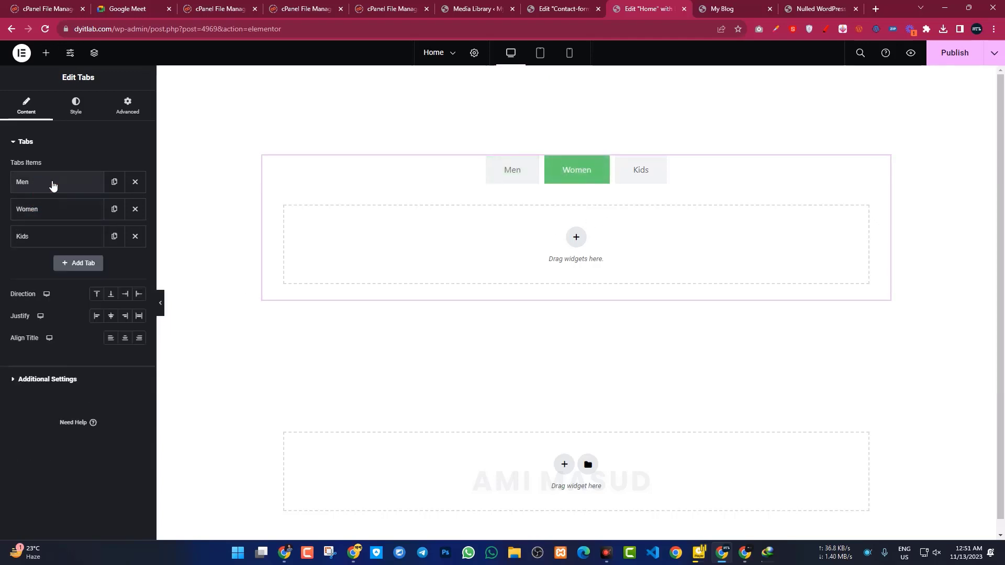
Add a single-column container with downward direction to the Men tab's empty content area
left_click(52, 185)
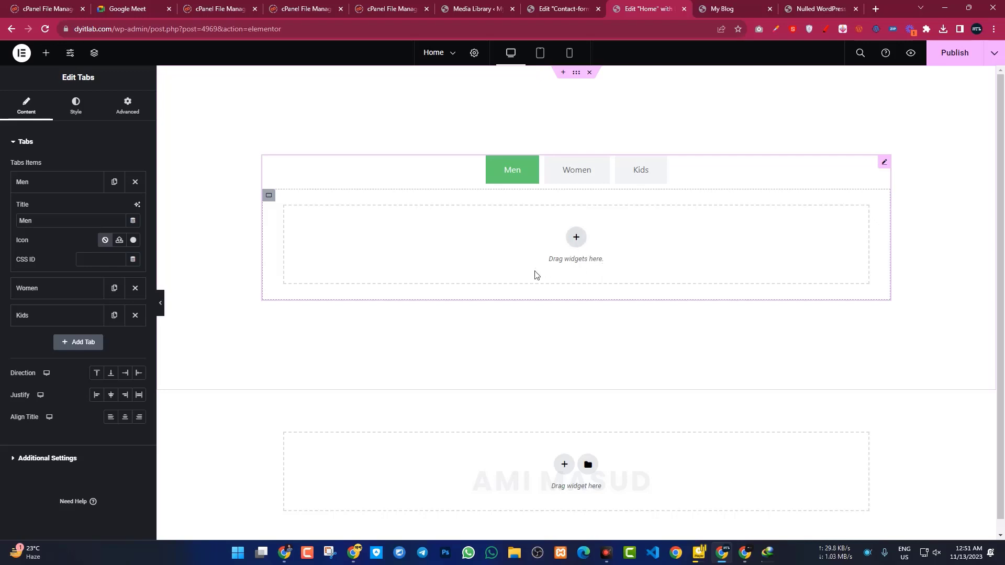
left_click(576, 238)
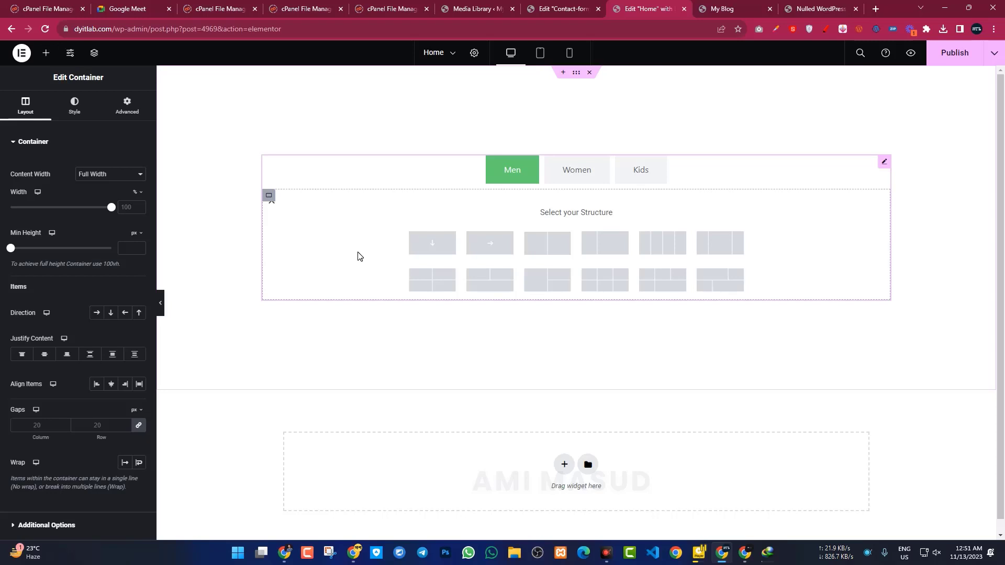
left_click(438, 250)
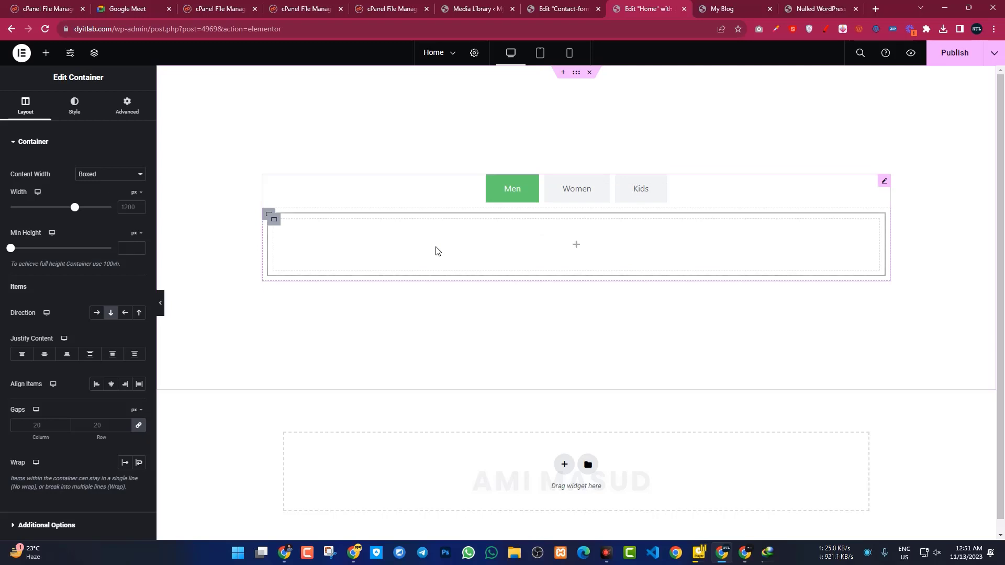
Insert the WooCommerce Products widget into the Men tab's container
left_click(48, 56)
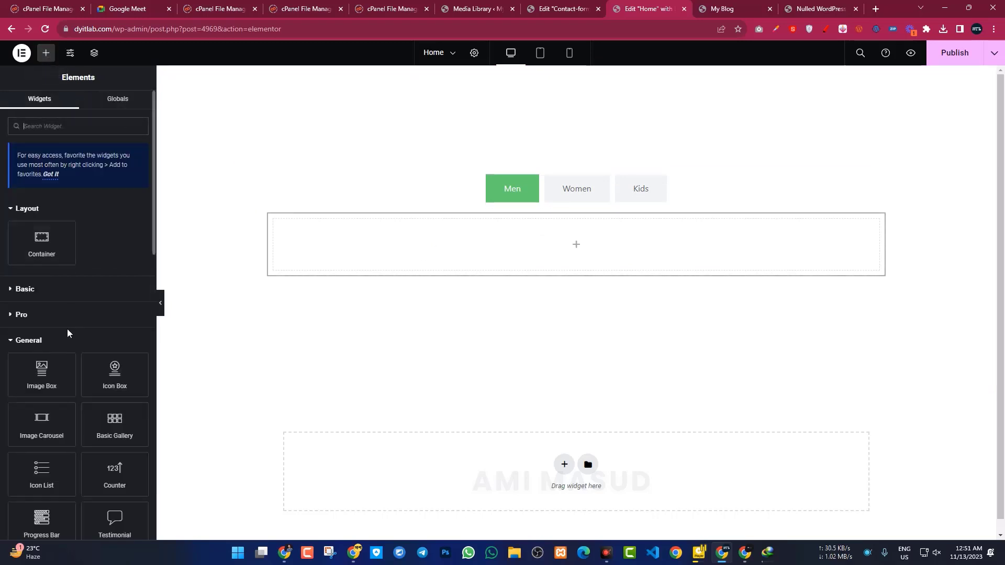
scroll(67, 335, "down", 10)
scroll(73, 340, "down", 2)
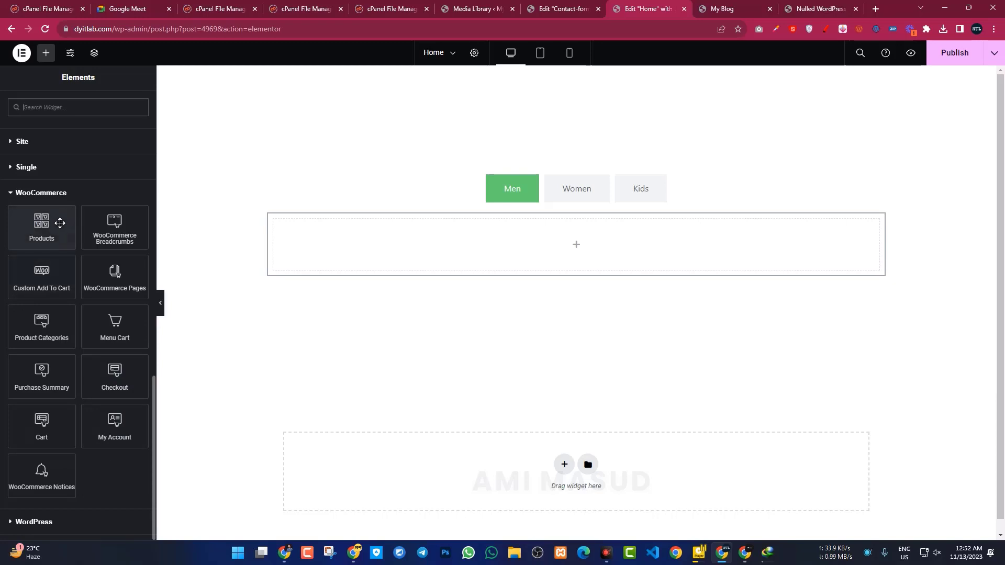
left_click_drag(59, 222, 576, 249)
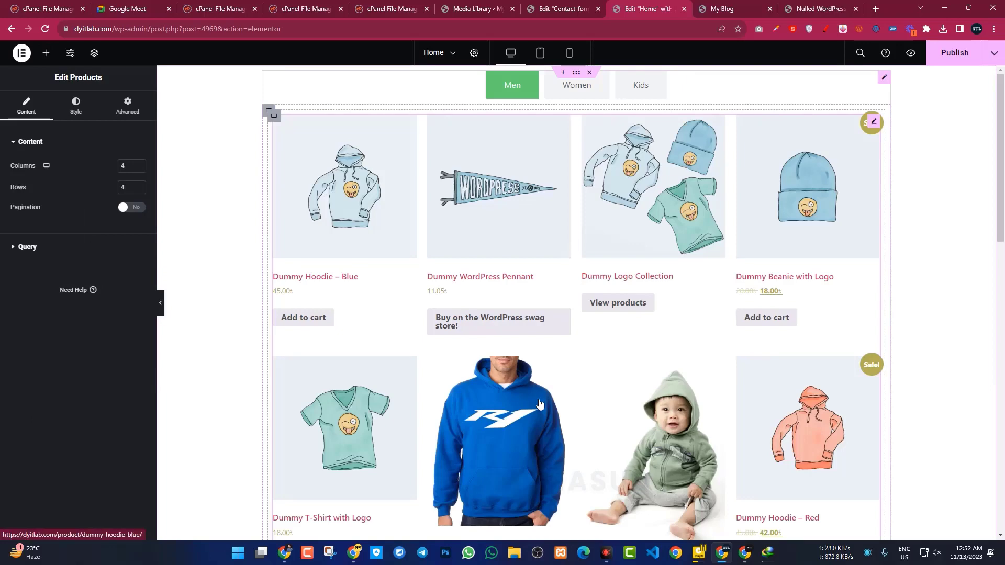
Set the Men tab's product grid to 1 row
scroll(540, 405, "down", 4)
scroll(540, 405, "up", 3)
scroll(539, 405, "up", 1)
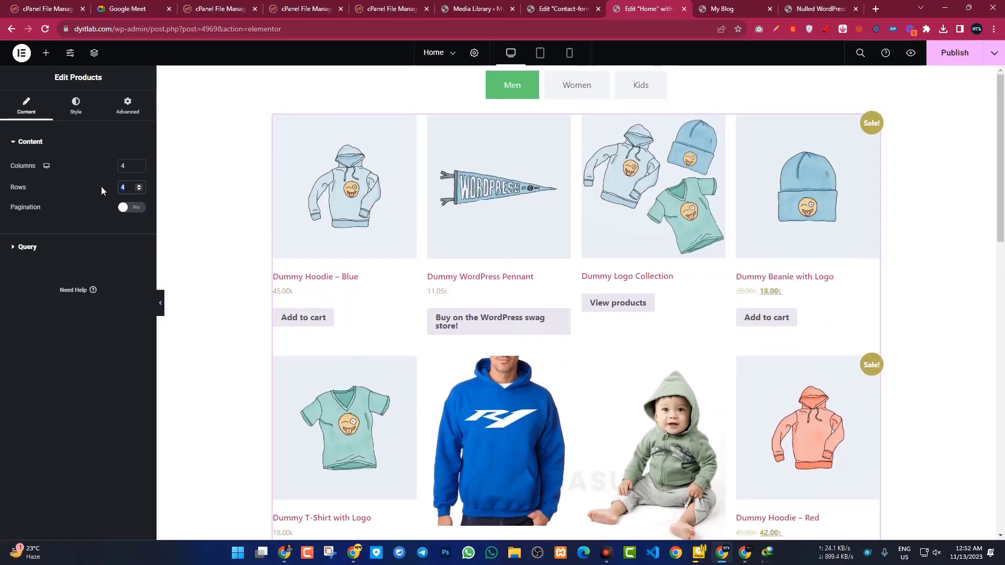
type("2")
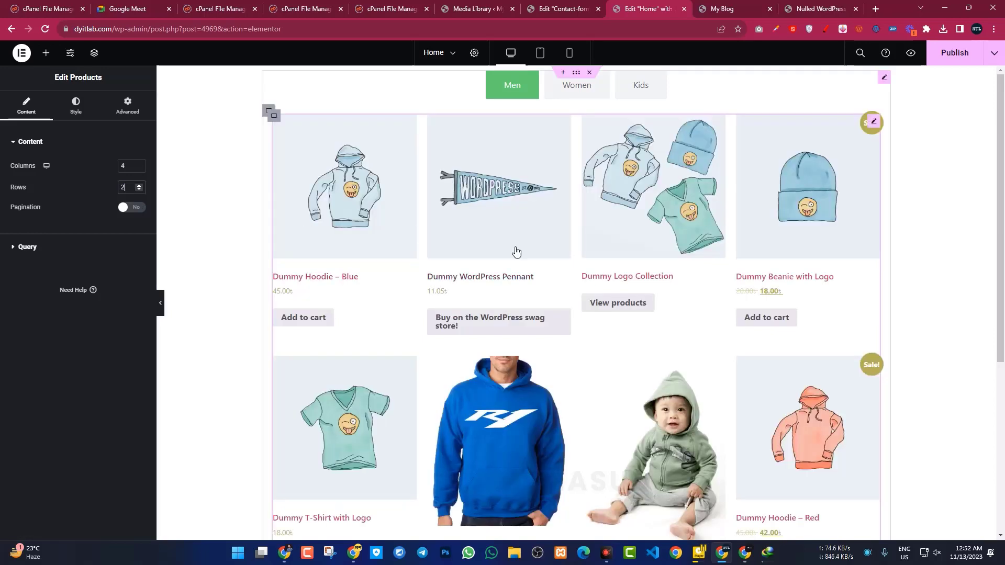
scroll(598, 258, "down", 4)
scroll(599, 258, "up", 4)
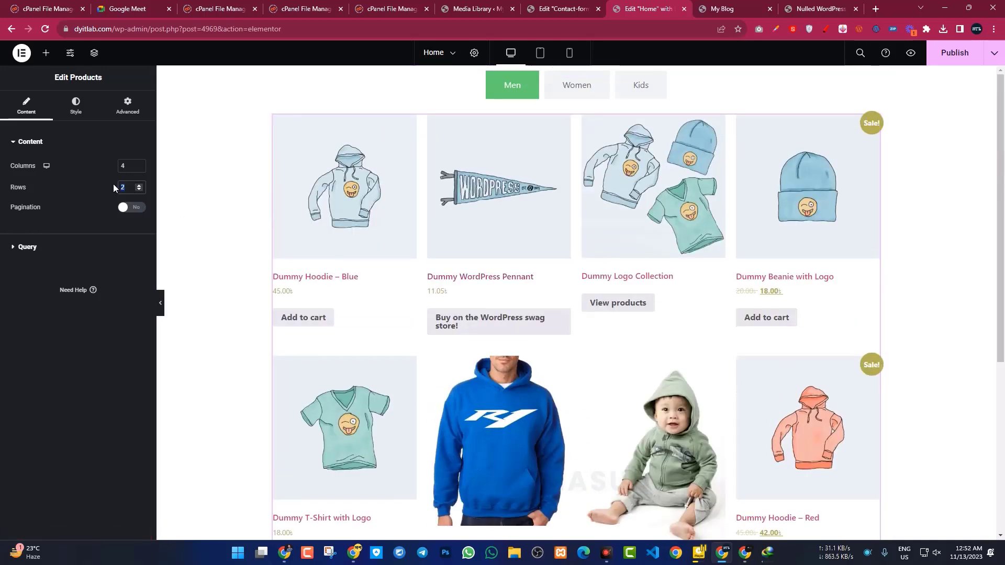
type("1")
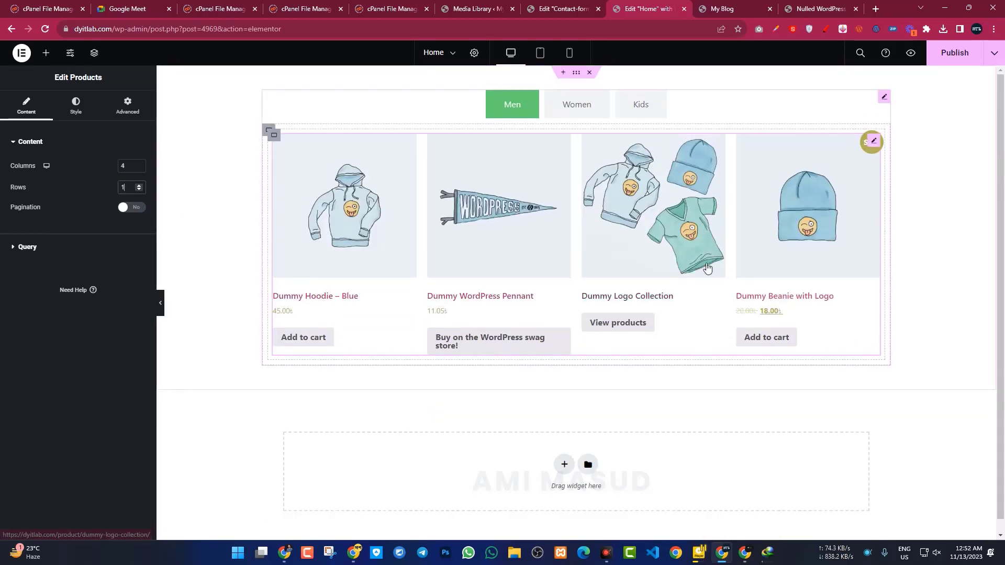
Copy the Products widget from the Men tab
left_click(874, 140)
right_click(878, 144)
left_click(901, 191)
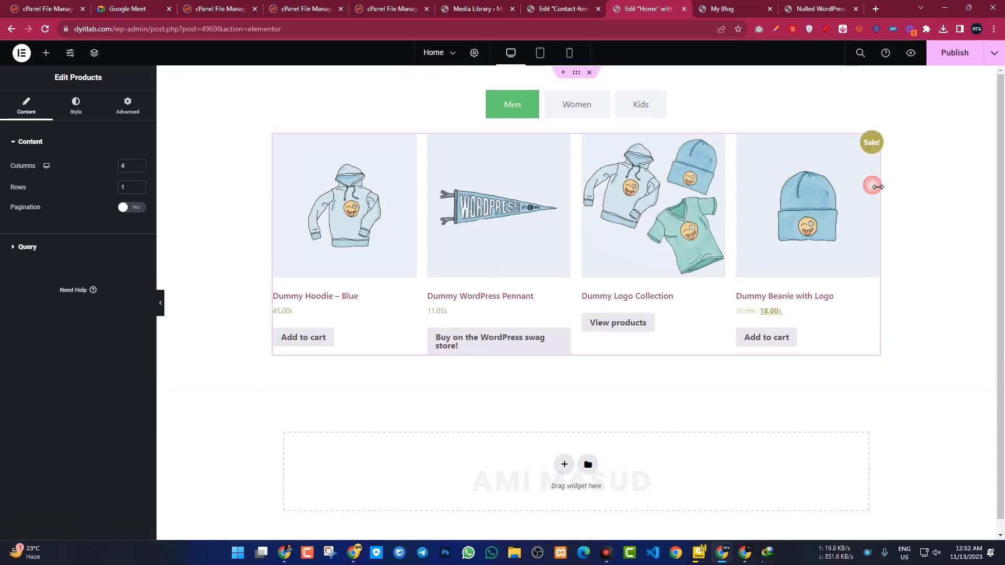
Add a single-column container to the Women tab and paste the copied Products widget into it
left_click(575, 108)
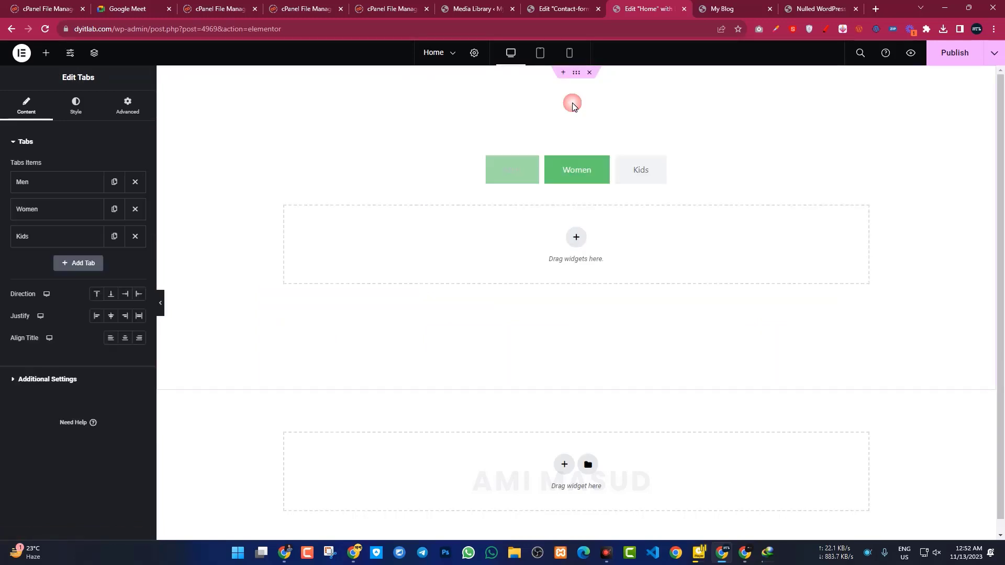
left_click(576, 239)
left_click(433, 246)
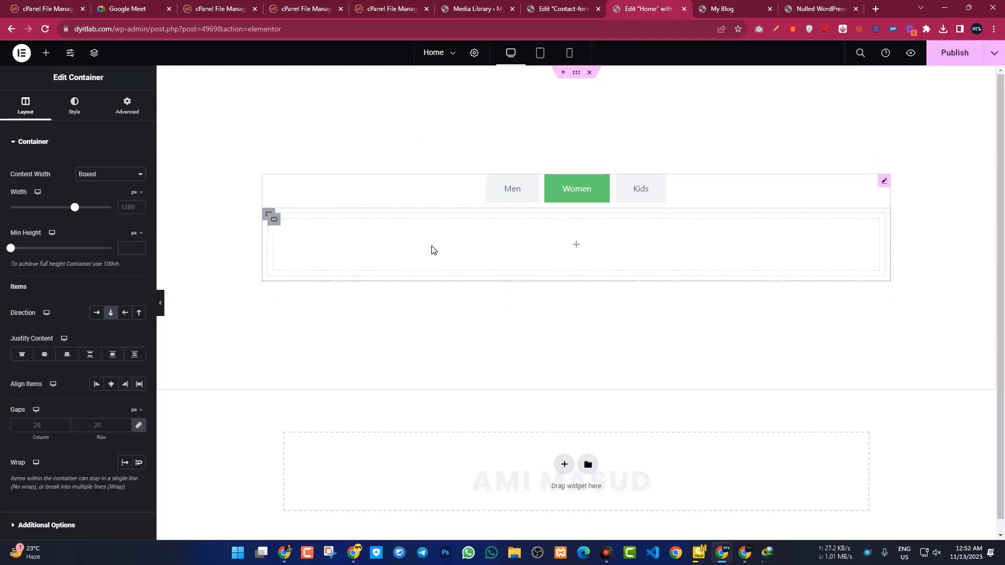
right_click(432, 247)
left_click(464, 335)
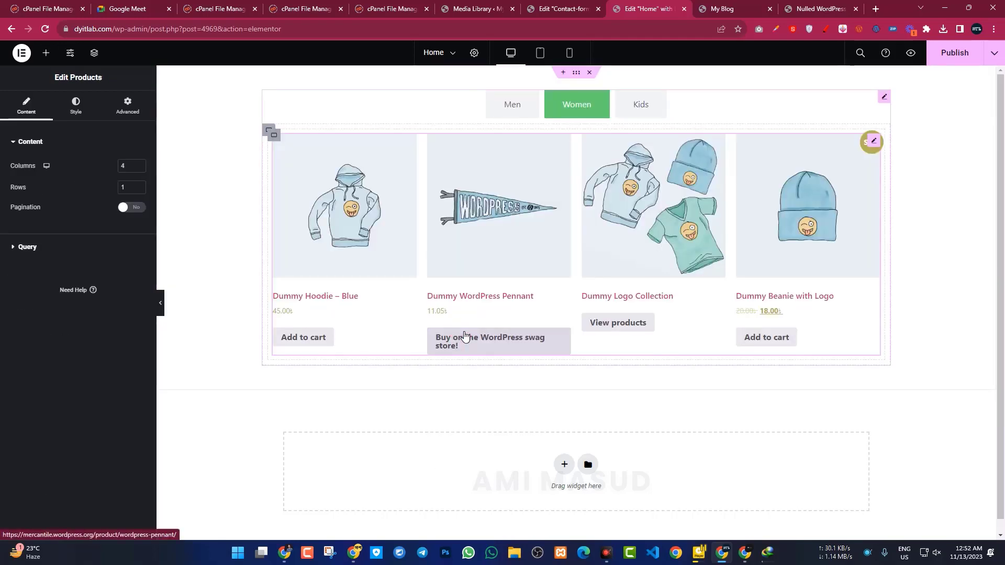
Add a single-column container with downward direction to the Kids tab's empty content area
left_click(641, 106)
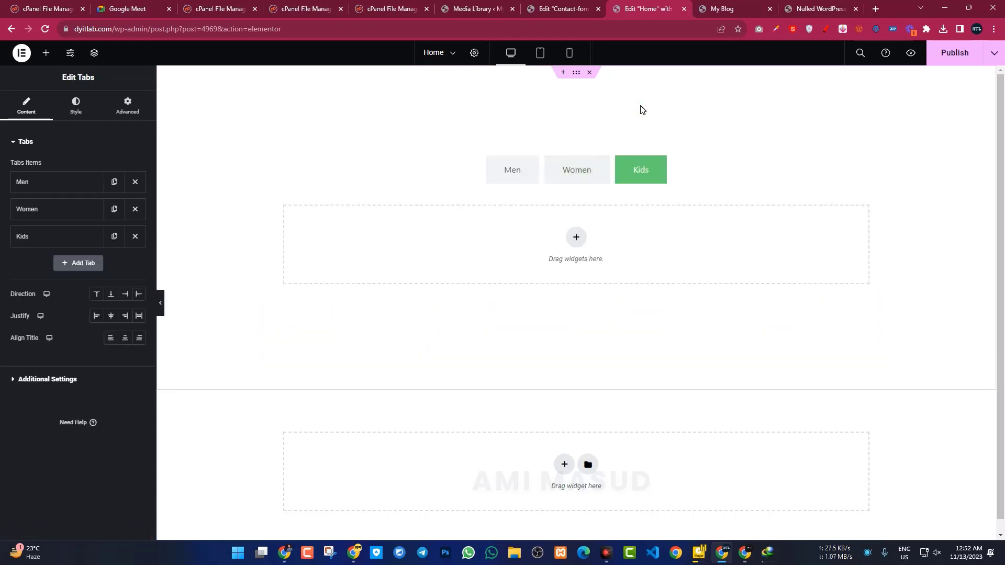
left_click(577, 237)
left_click(429, 247)
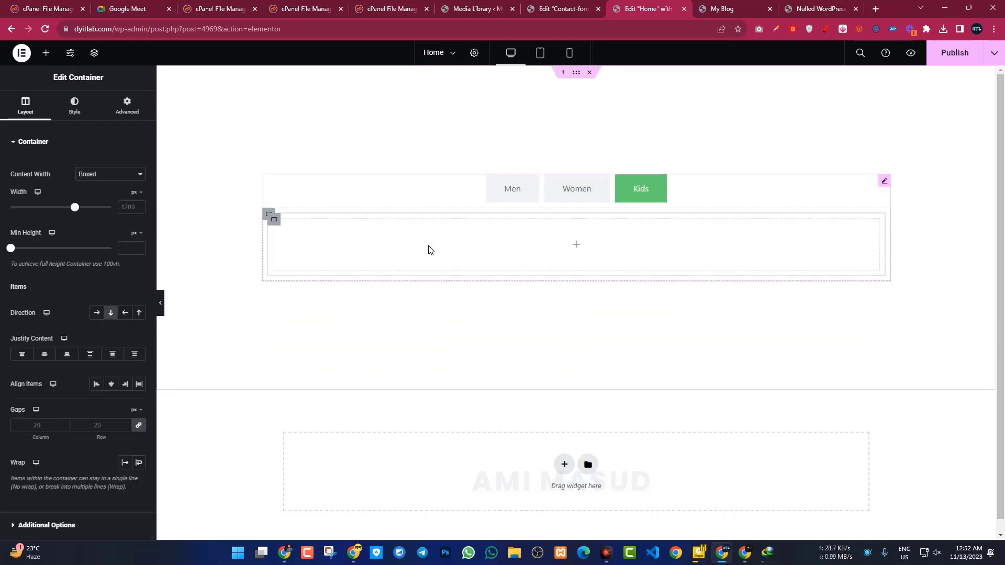
Paste the copied Products widget into the Kids tab's container and publish the page
right_click(469, 237)
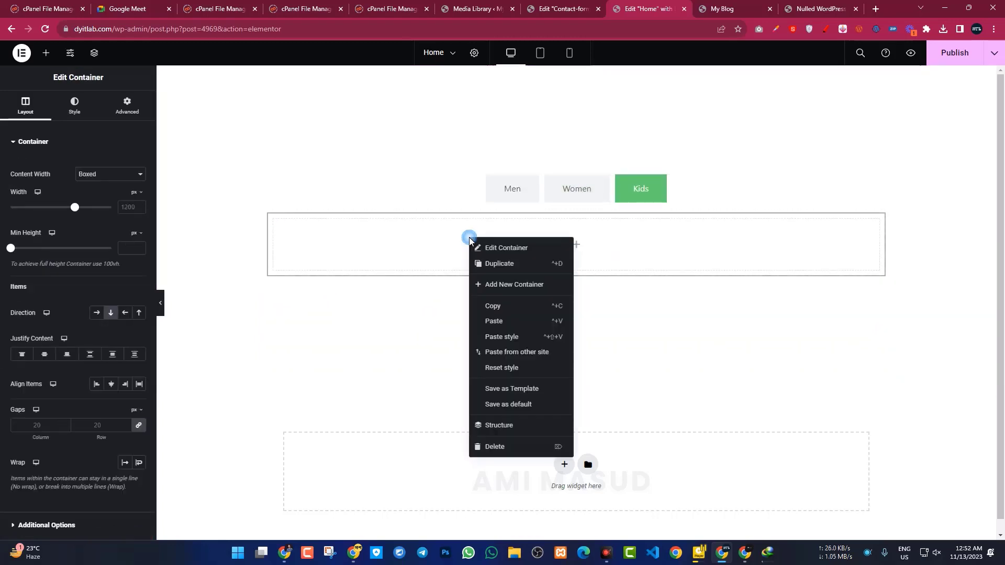
left_click(505, 324)
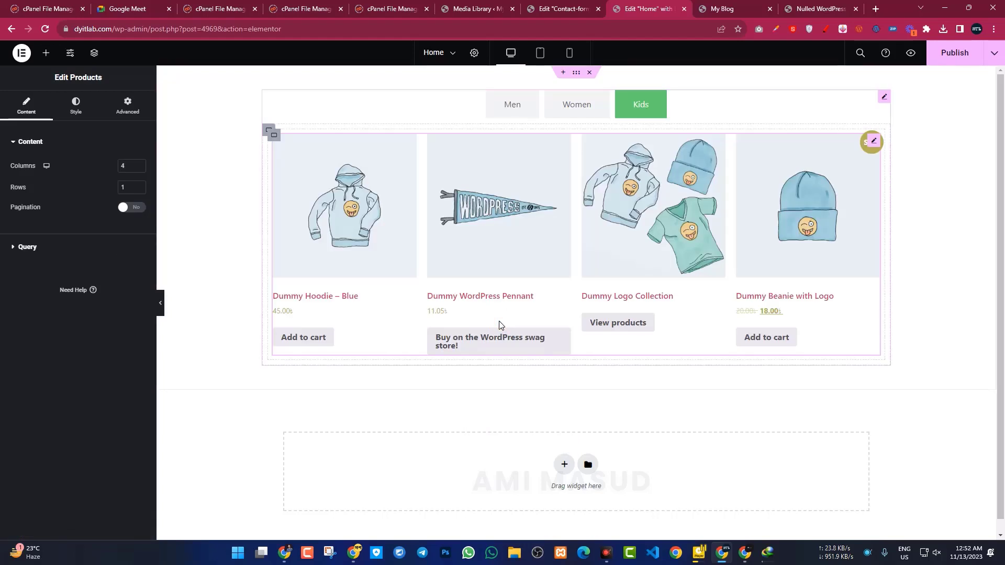
left_click(958, 53)
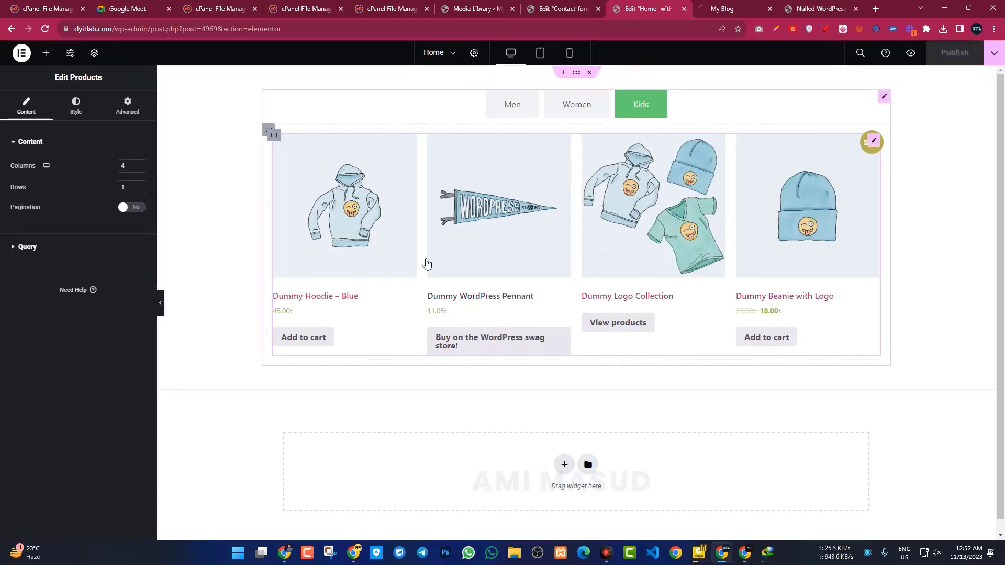
Check the product grids under the Women, Kids and Men tabs on the live page preview
left_click(747, 6)
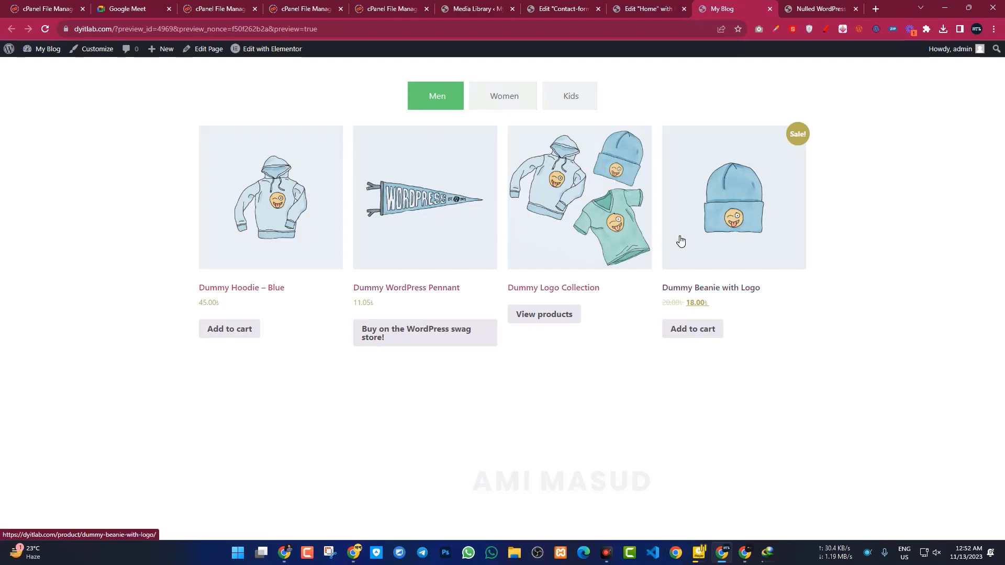
left_click(507, 102)
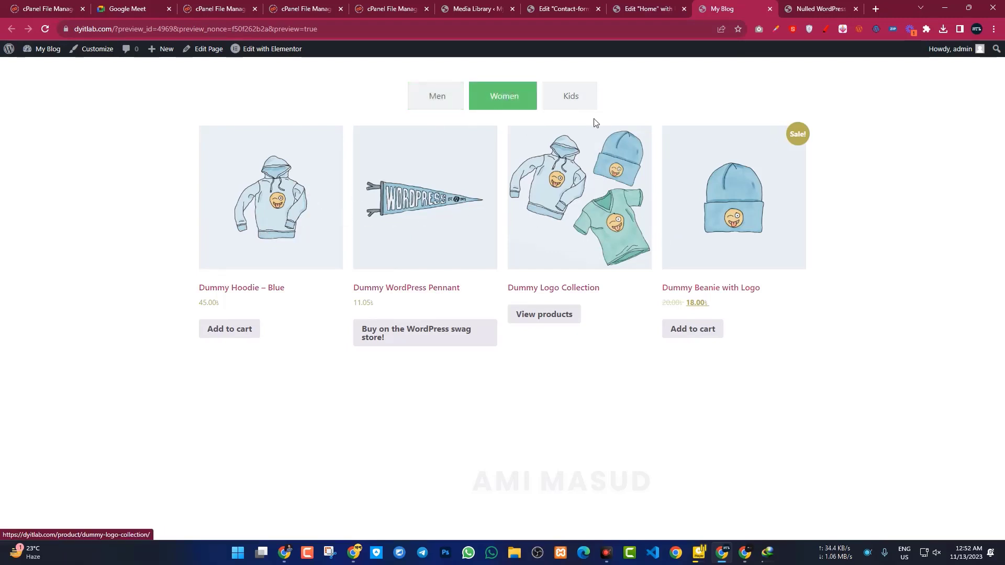
left_click(579, 101)
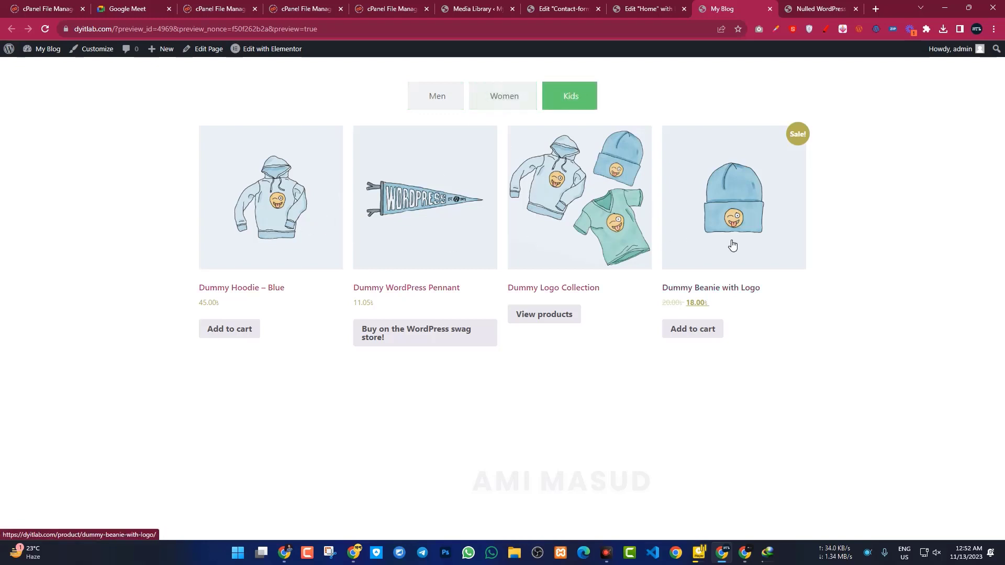
left_click(437, 98)
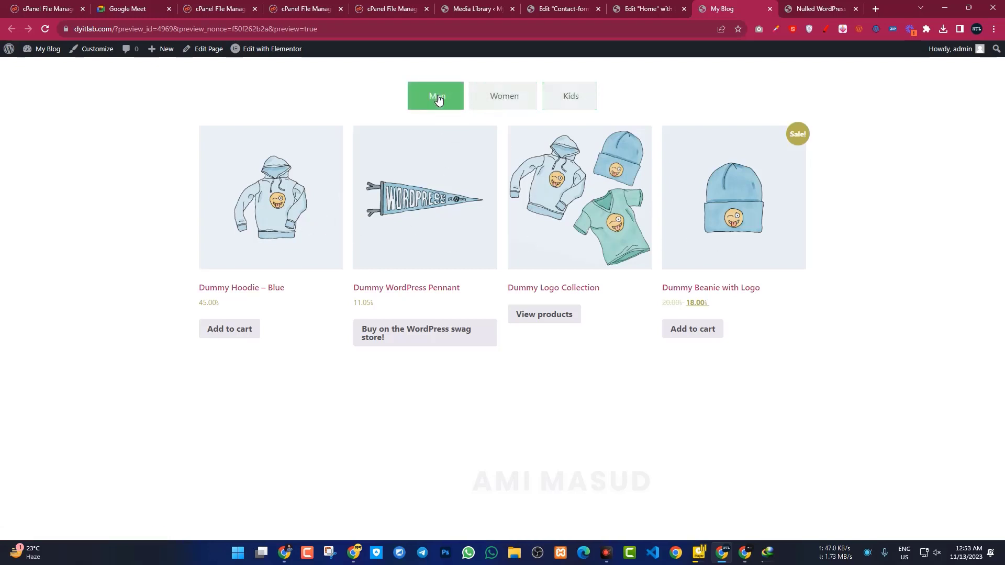
Return to the page editor and set the query source of the Women tab's Products widget to Featured
left_click(667, 7)
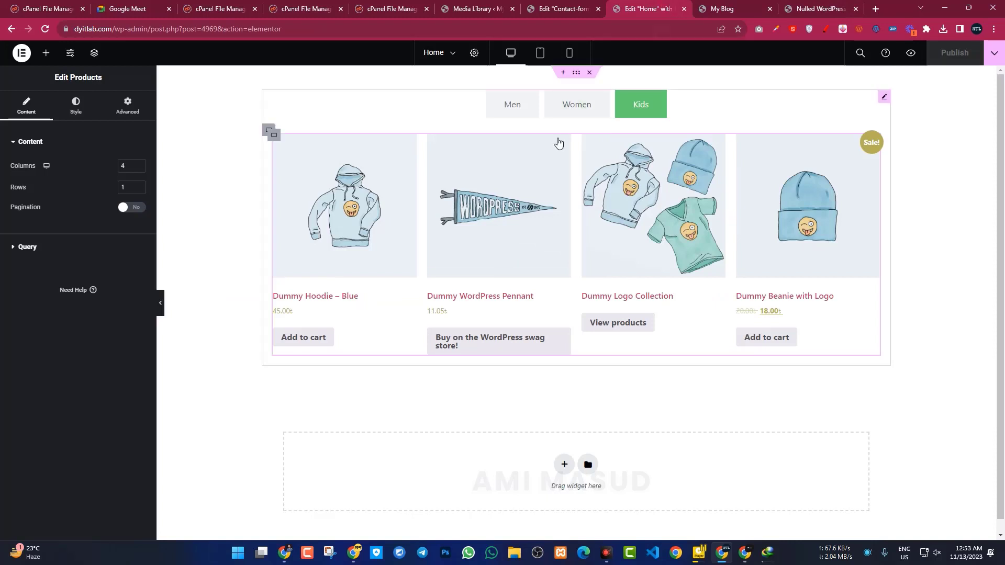
left_click(533, 111)
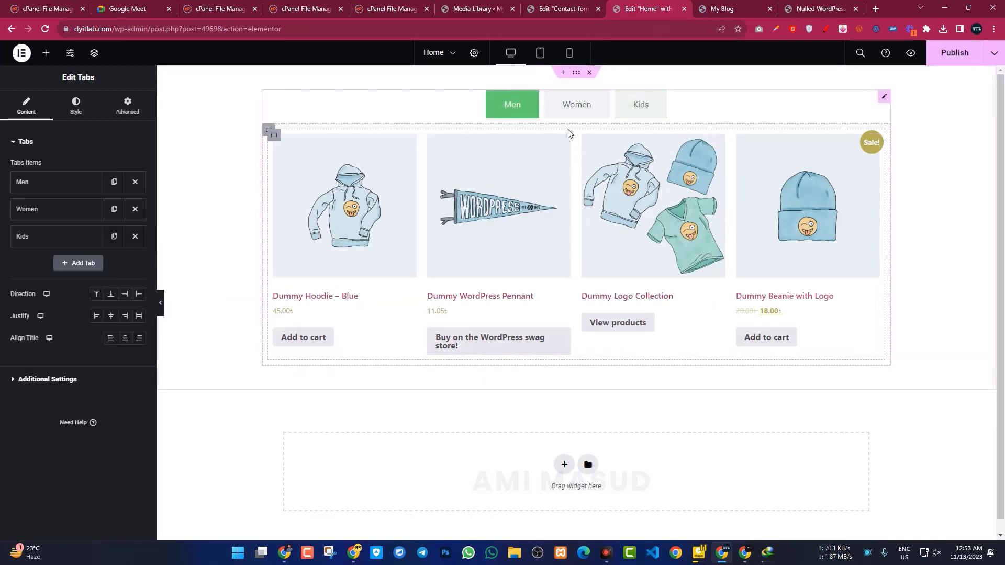
left_click(577, 105)
left_click(68, 208)
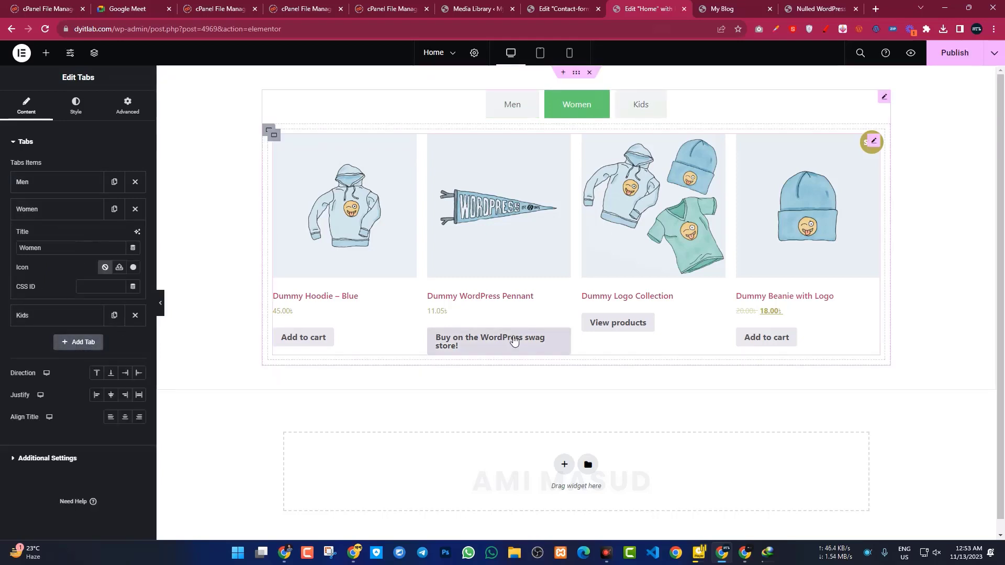
left_click(873, 142)
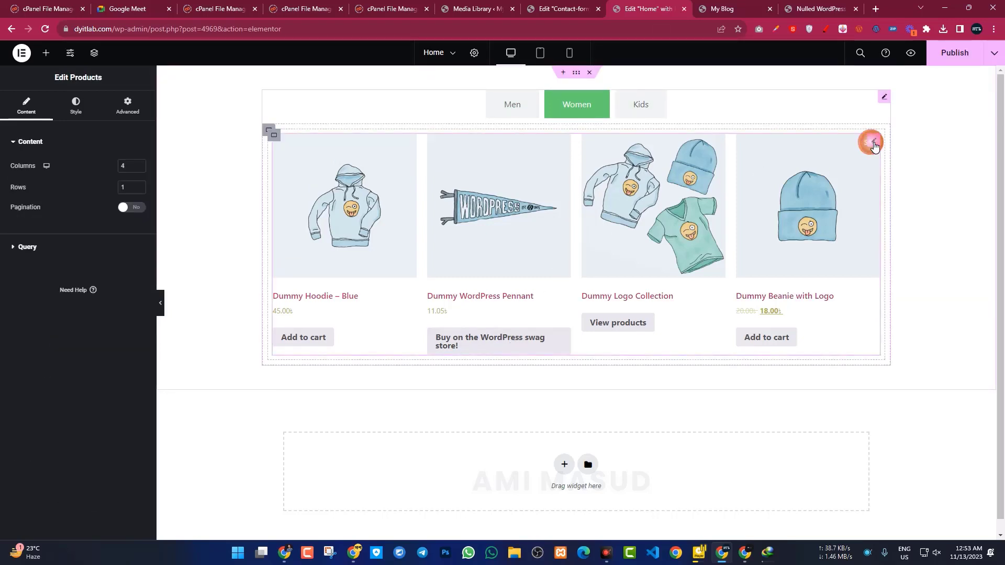
left_click(27, 247)
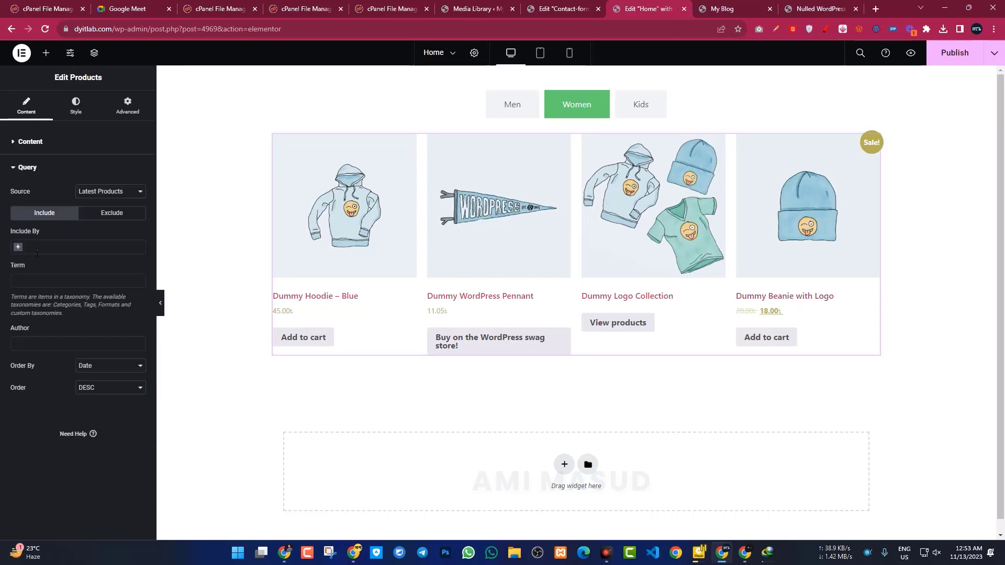
left_click(117, 192)
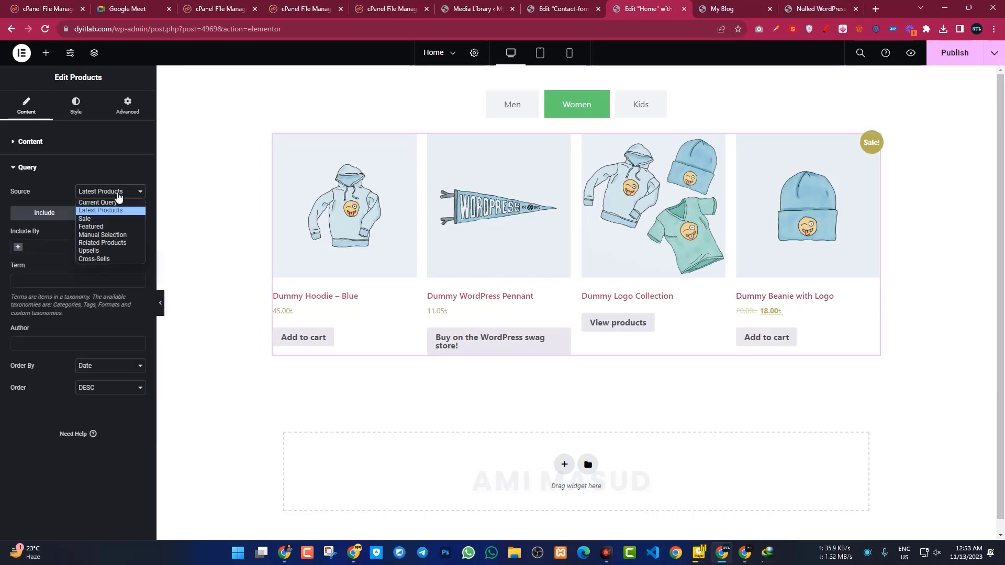
left_click(102, 229)
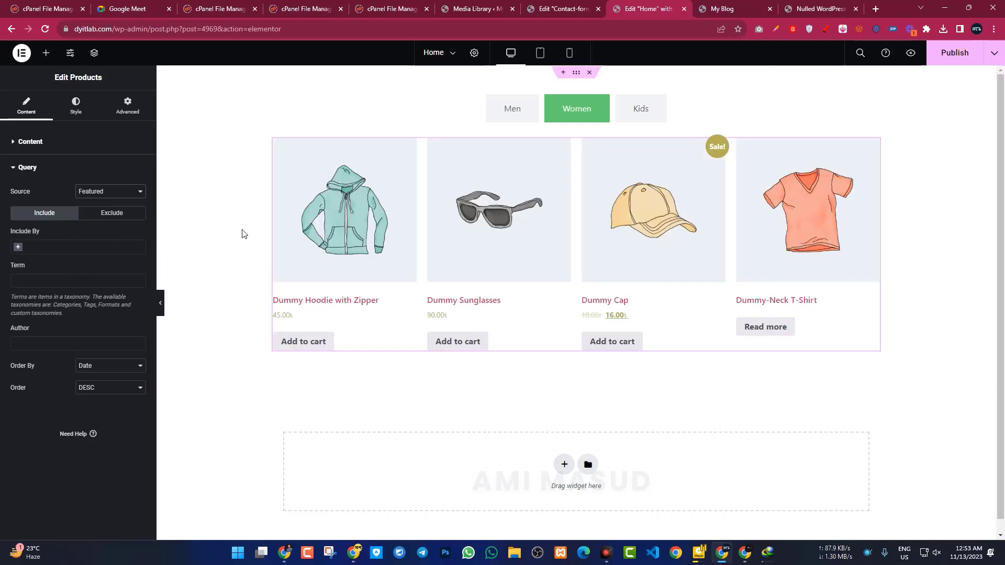
Open the query settings of the Kids tab's Products widget
left_click(649, 109)
left_click(873, 148)
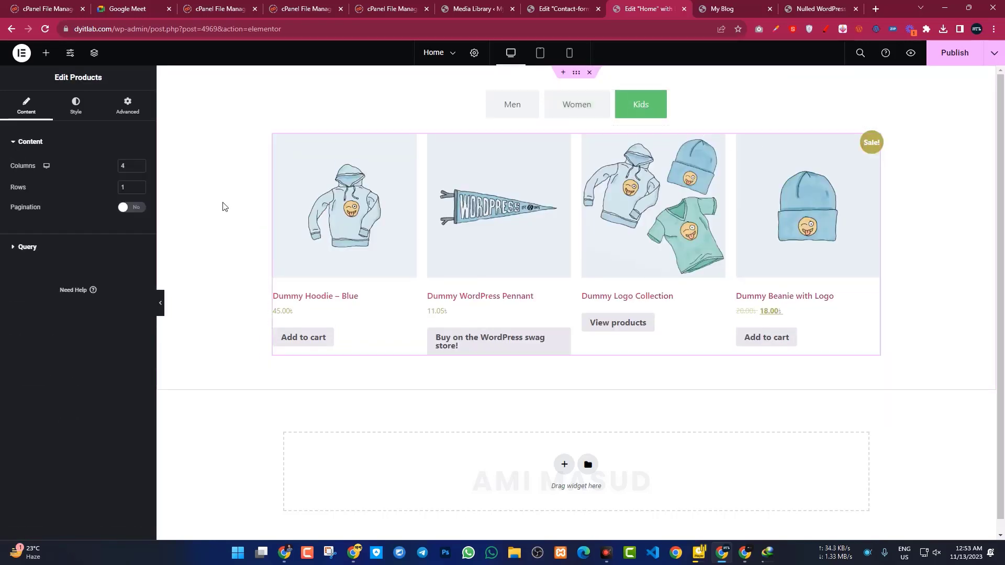
left_click(54, 248)
Try Related Products and Upsells as the query source for the Kids tab's product grid
left_click(106, 193)
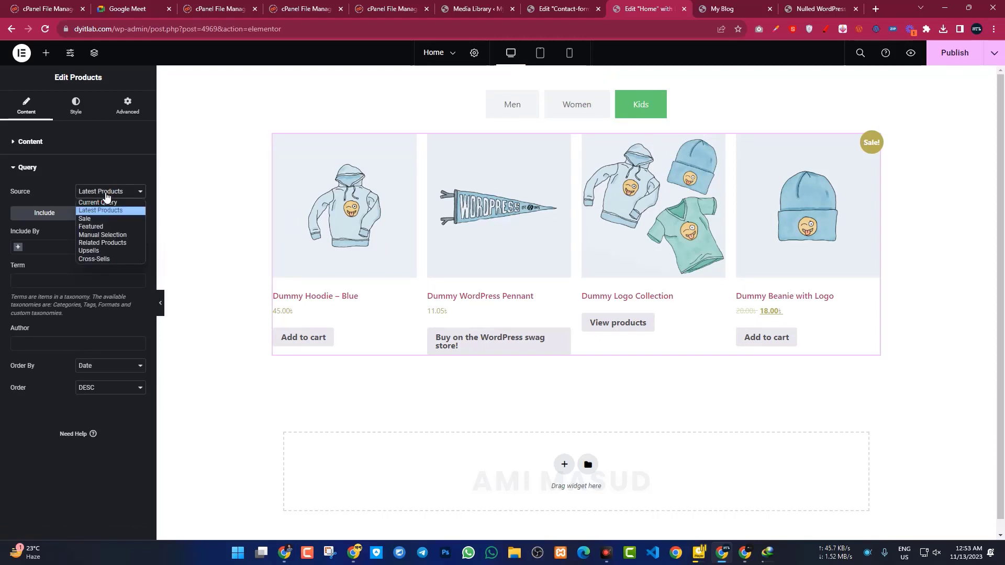
left_click(102, 244)
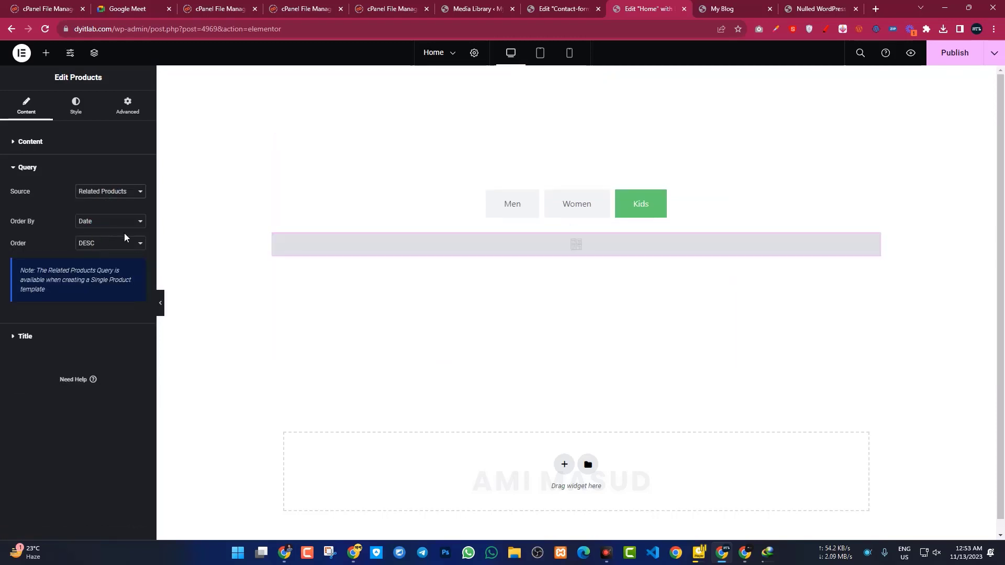
left_click(111, 195)
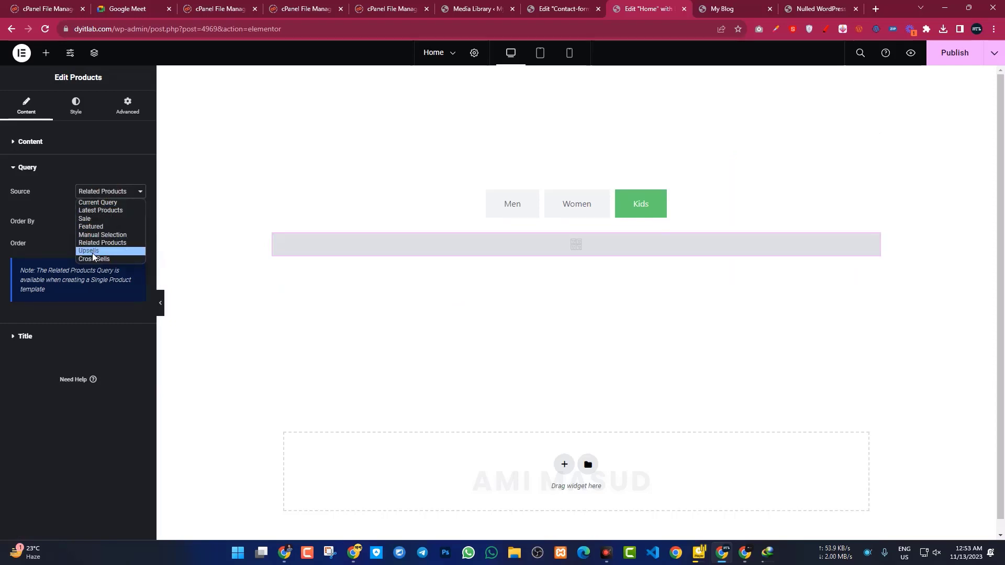
left_click(93, 251)
Set the Kids tab's product query source to Sale and publish the page
left_click(103, 194)
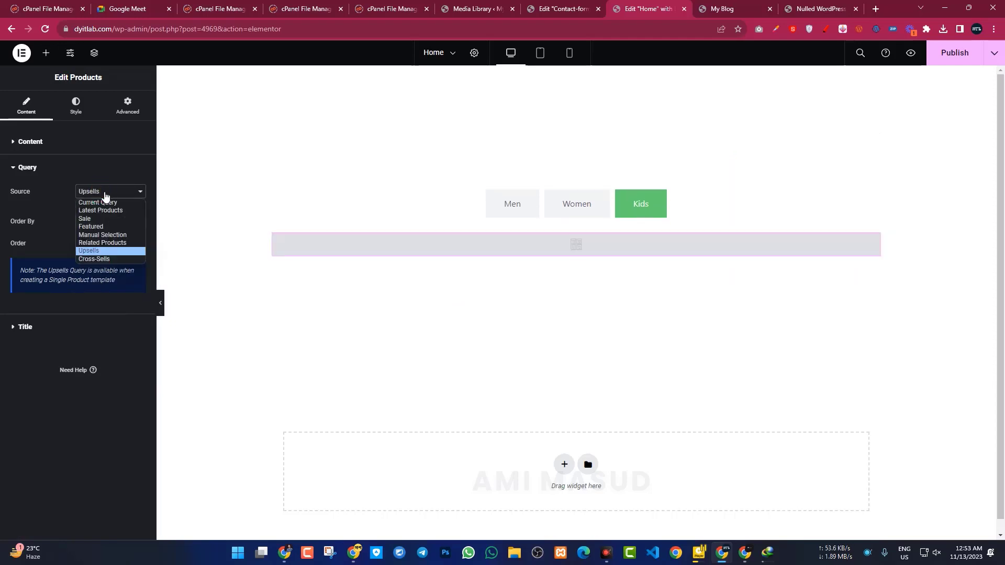
left_click(92, 219)
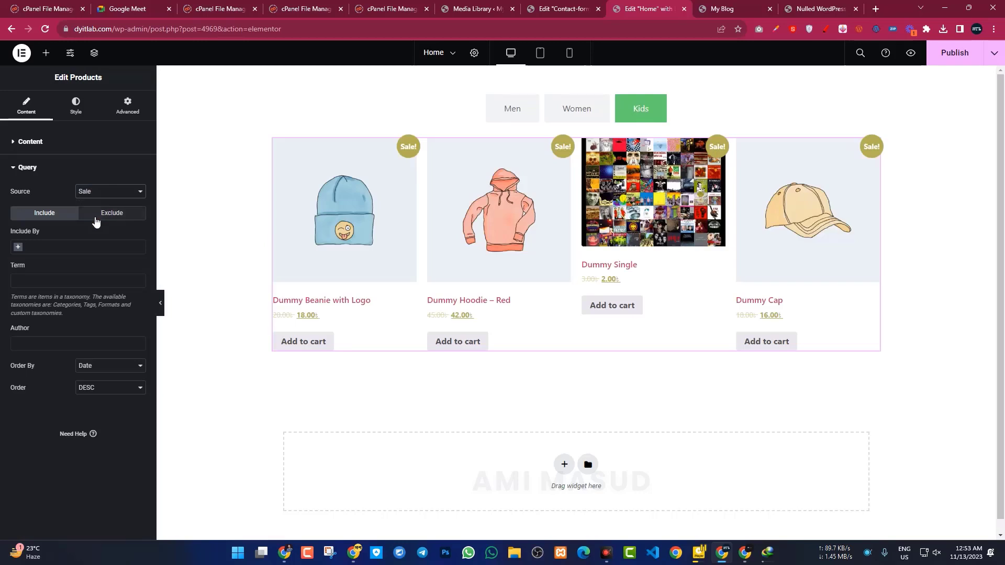
left_click(950, 55)
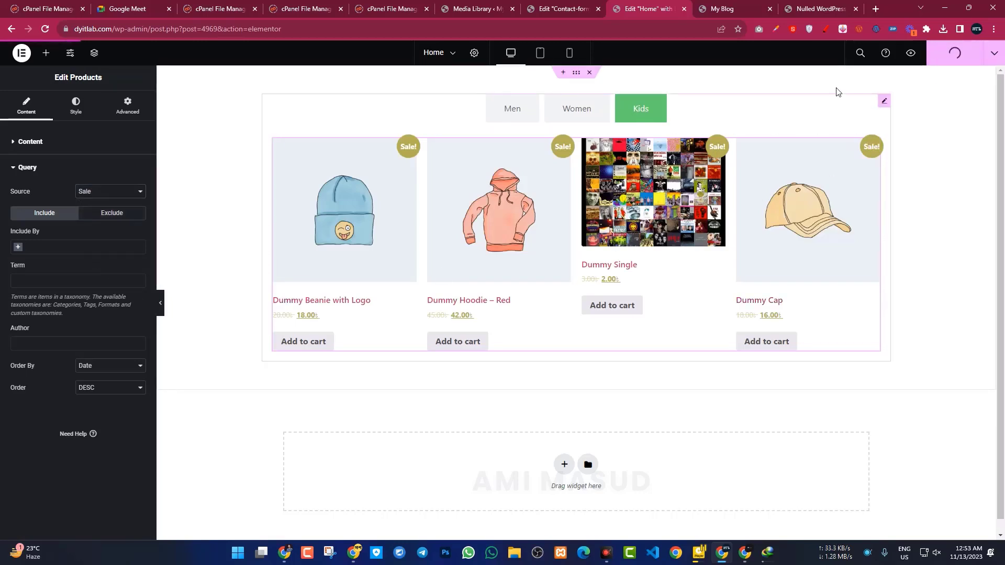
Review the published Women, Kids and Men product tabs on the live page preview
left_click(720, 6)
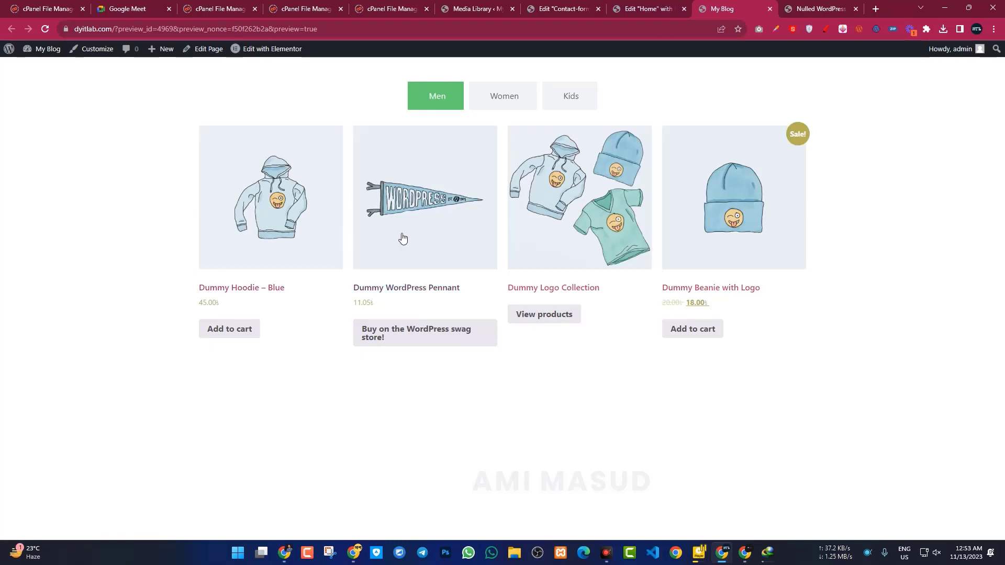
left_click(507, 99)
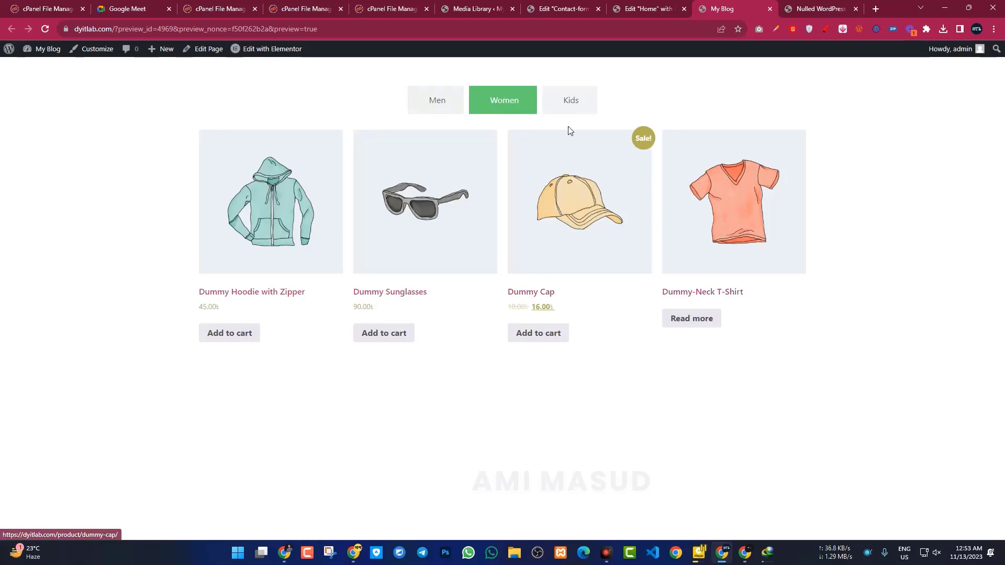
left_click(568, 103)
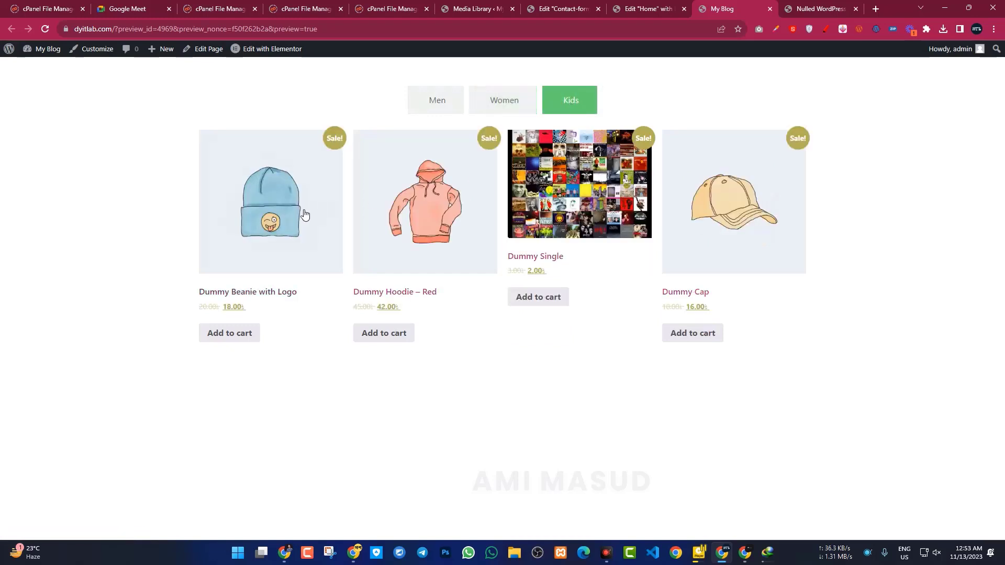
left_click(410, 97)
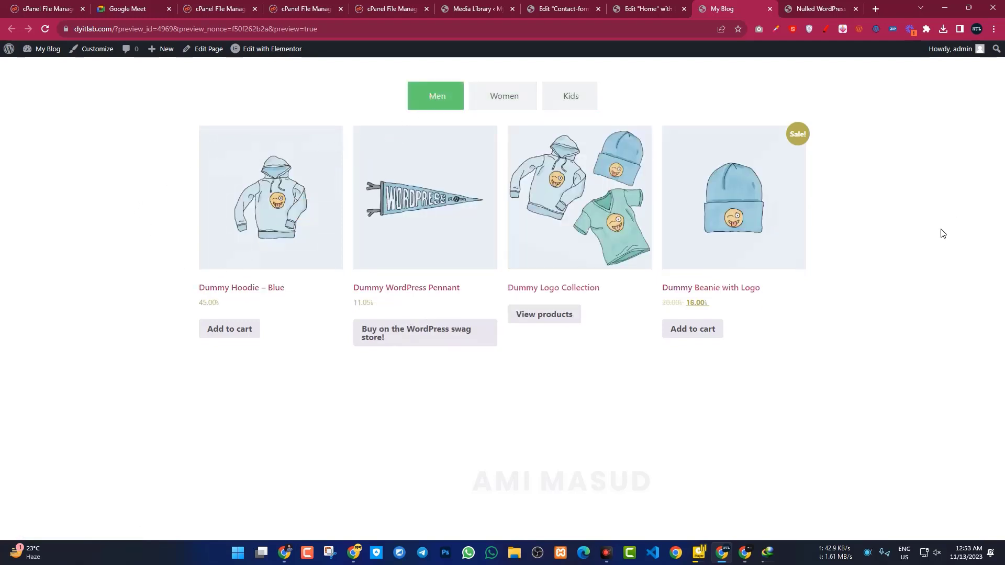
Inspect the tabbed section in the editor's tablet and mobile views, going through the Men, Women and Kids tabs in mobile view
left_click(653, 7)
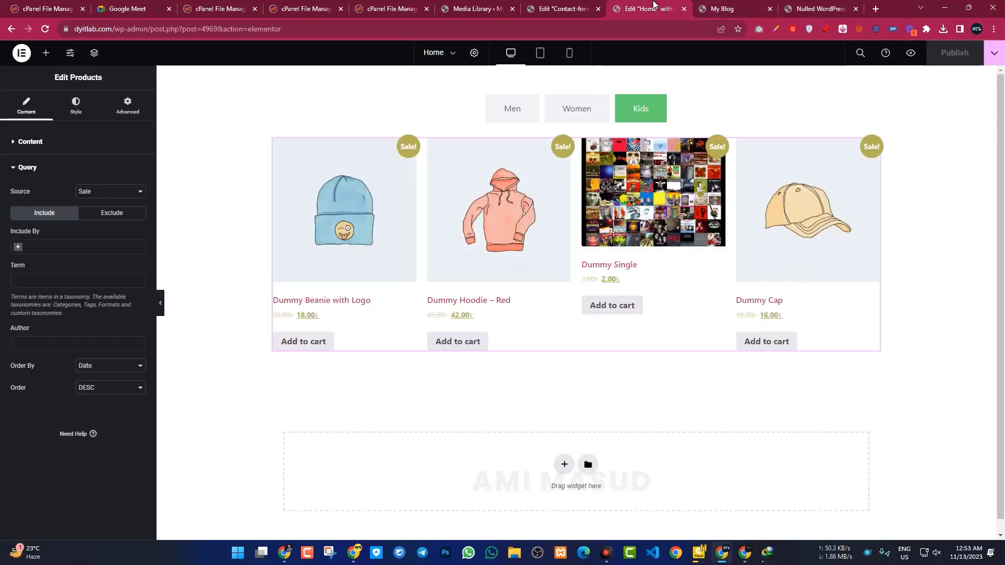
left_click(541, 53)
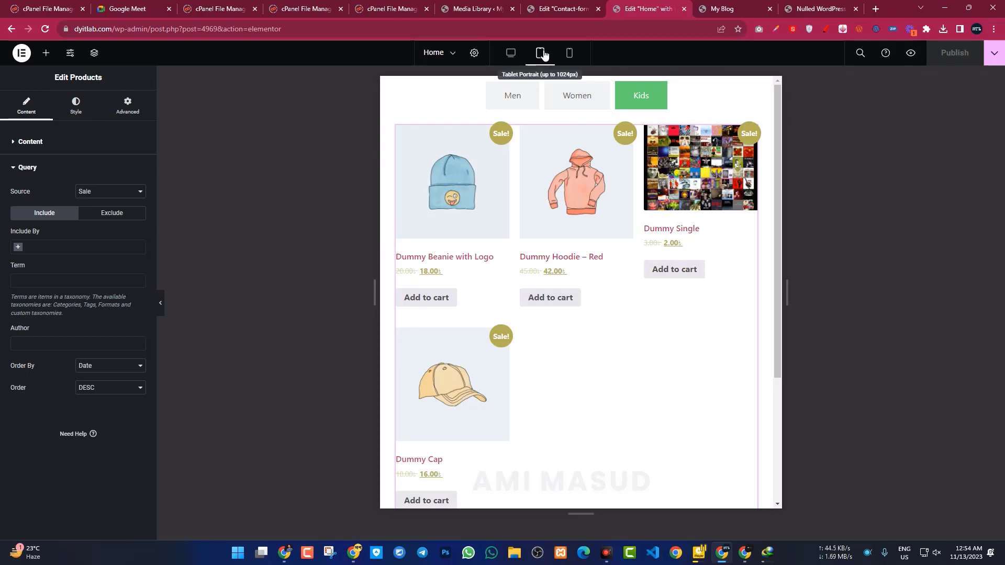
left_click(570, 54)
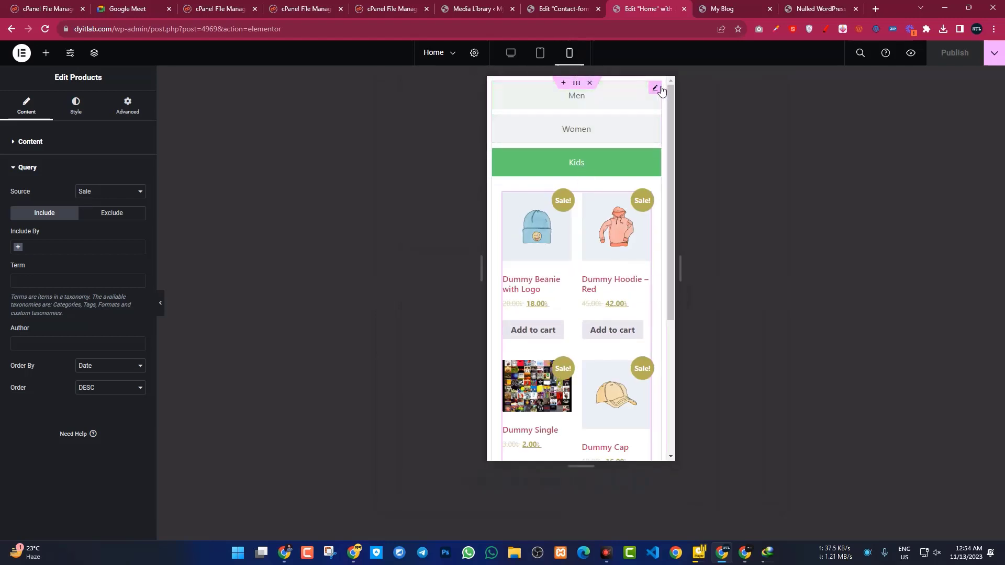
left_click(595, 105)
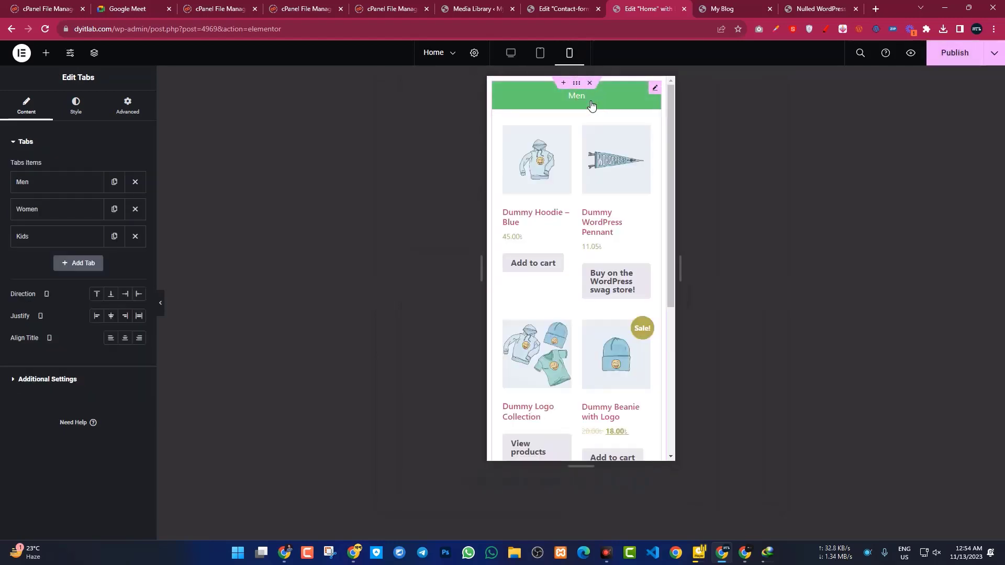
scroll(603, 126, "down", 5)
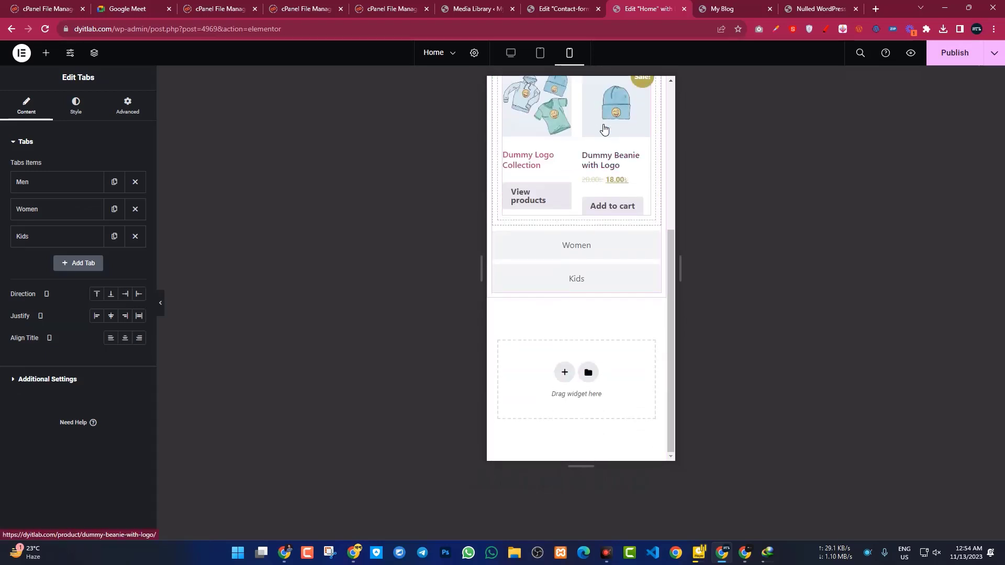
left_click(563, 255)
scroll(580, 225, "down", 5)
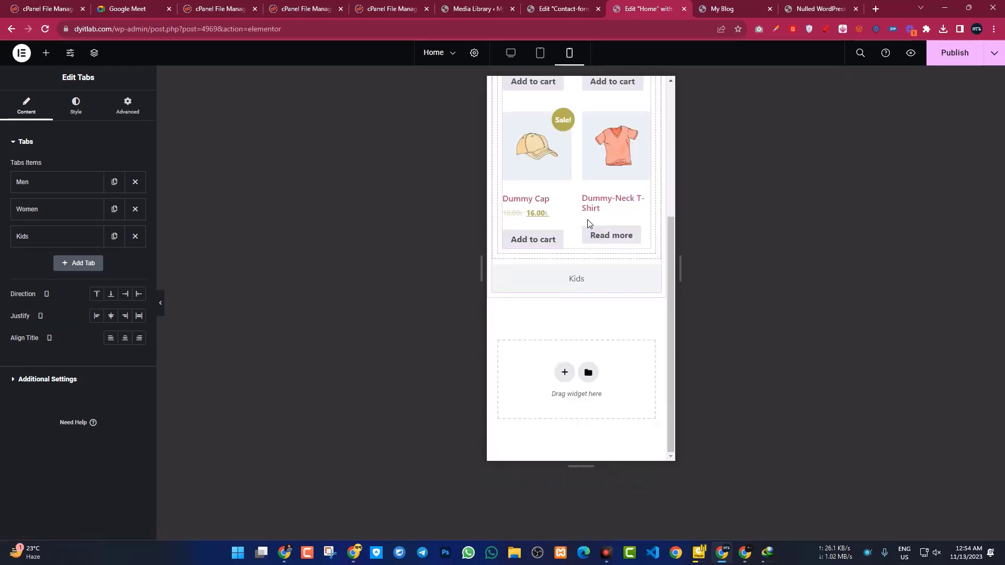
left_click(585, 280)
scroll(585, 271, "down", 5)
scroll(585, 264, "up", 5)
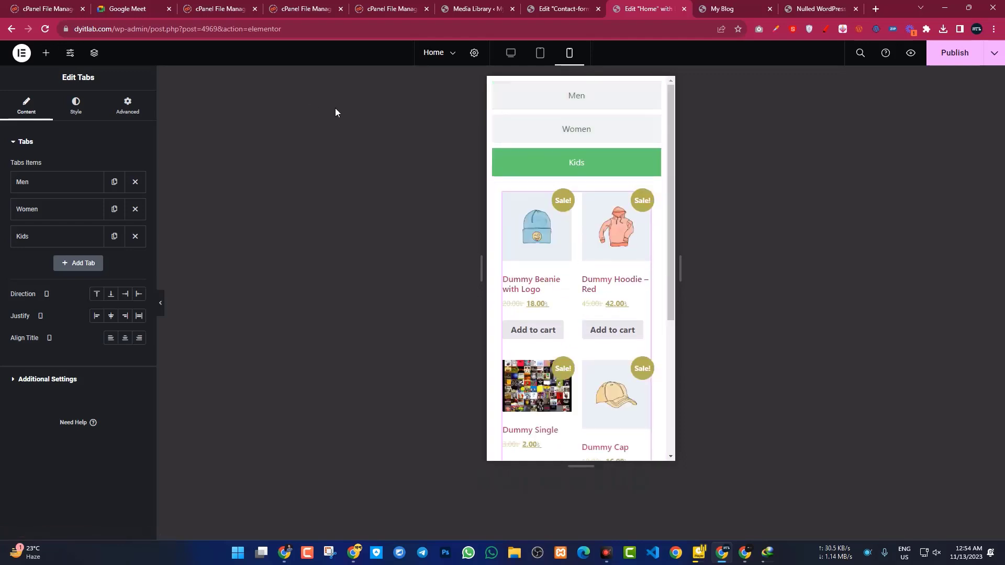
Return to desktop view, enable horizontal scroll in the Tabs widget's additional settings, and publish the page
left_click(515, 55)
left_click(512, 103)
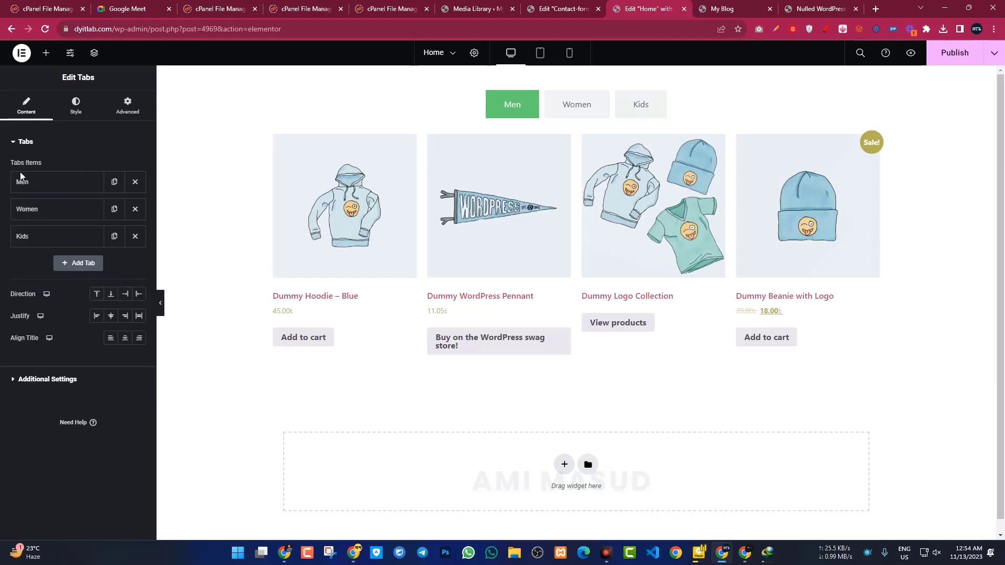
left_click(23, 378)
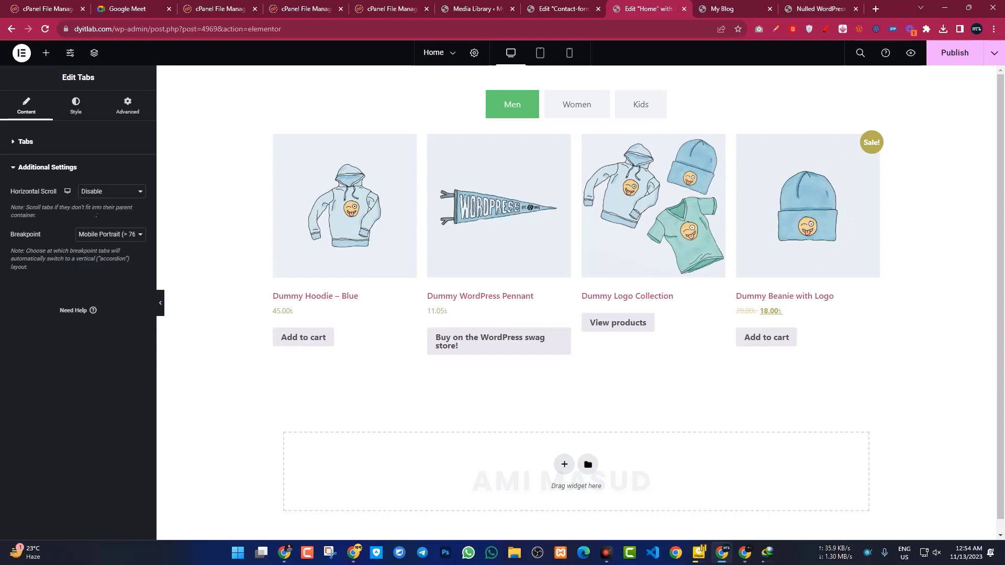
left_click(109, 197)
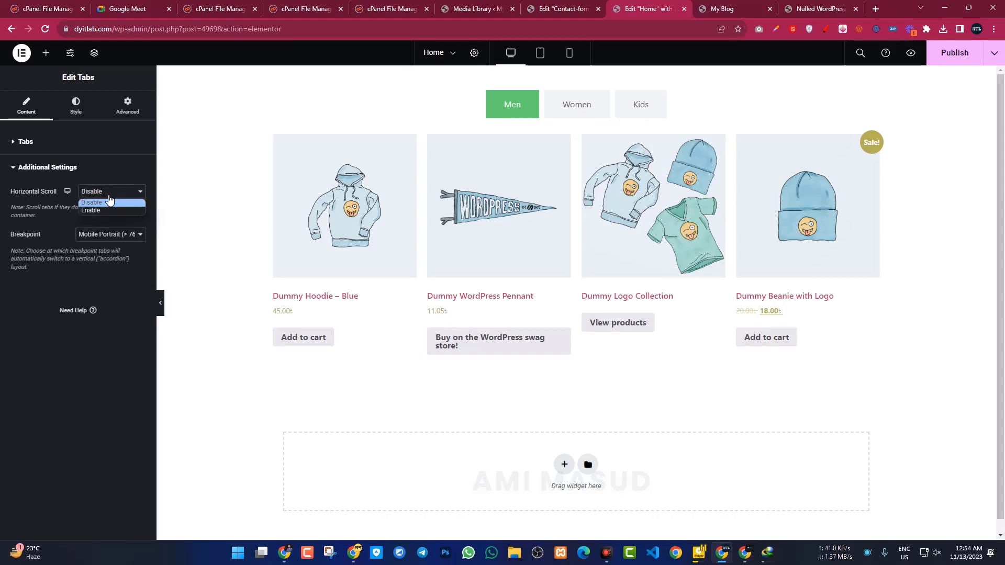
left_click(105, 207)
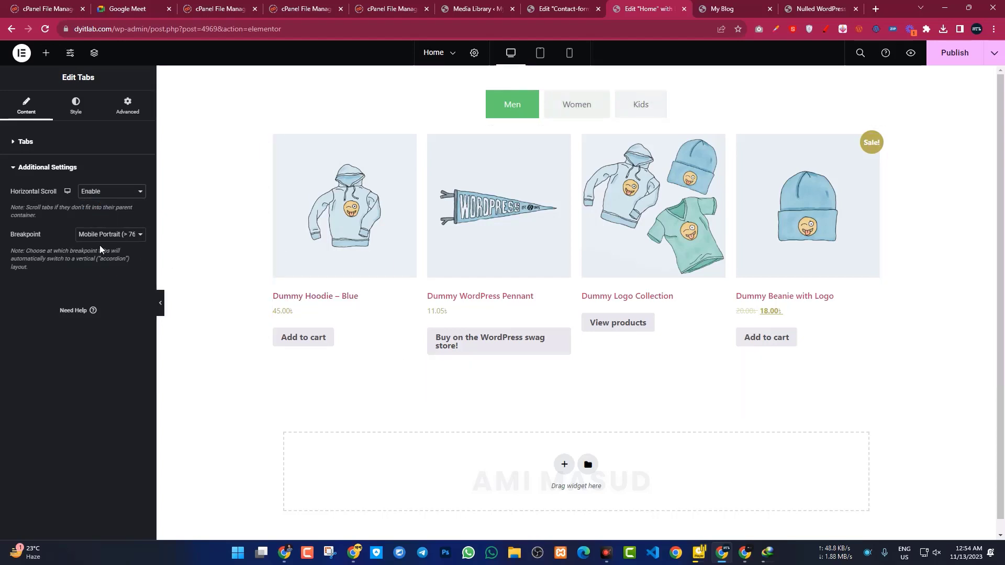
left_click(936, 61)
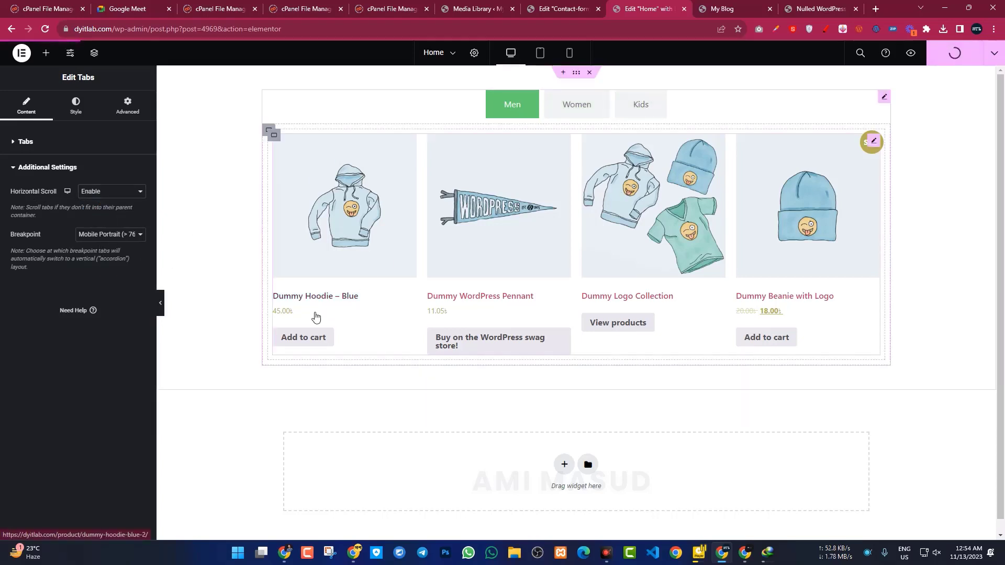
Set the Tabs widget's breakpoint to Tablet Portrait (> 1024px), publish, and check the layout in tablet view
left_click(108, 234)
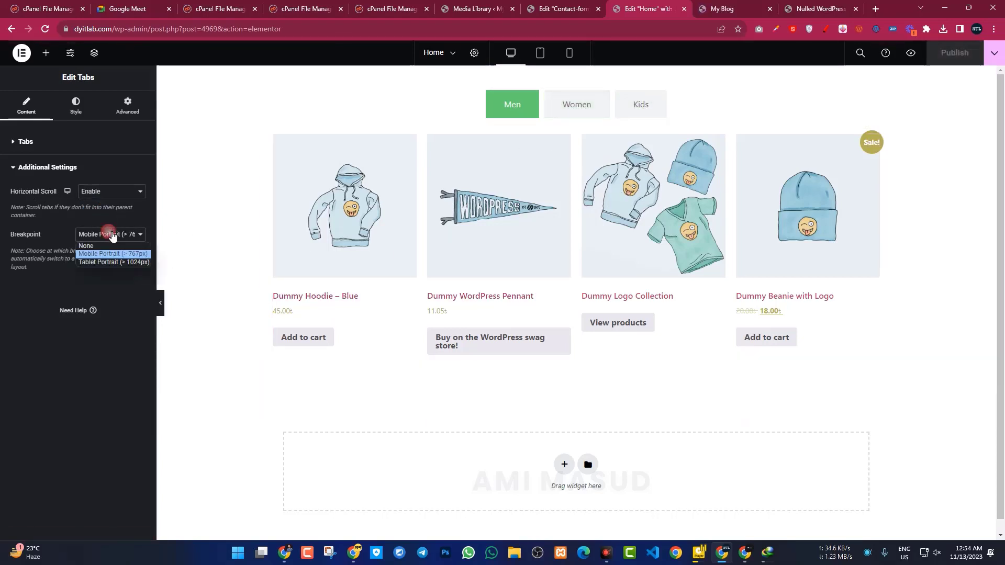
left_click(98, 264)
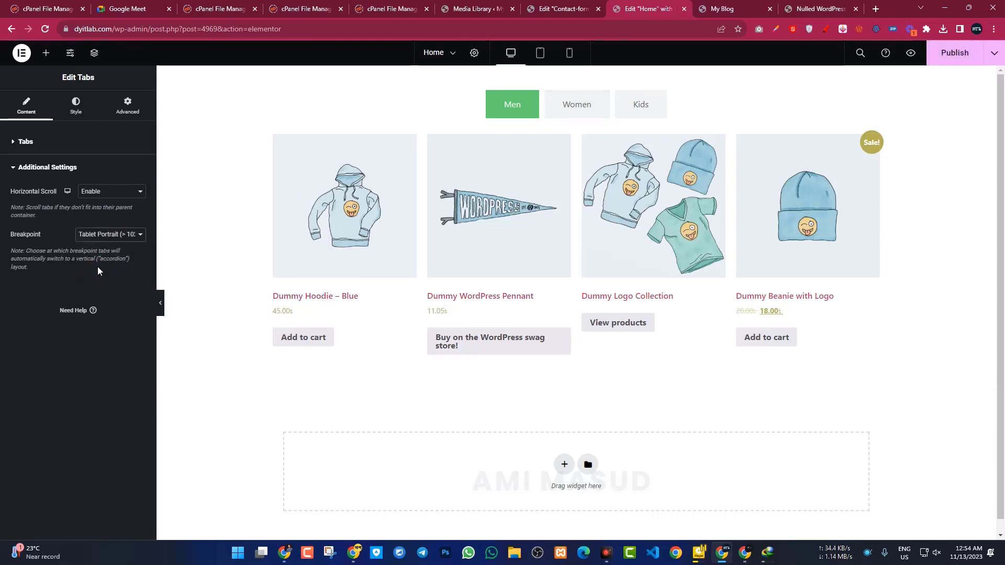
left_click(937, 60)
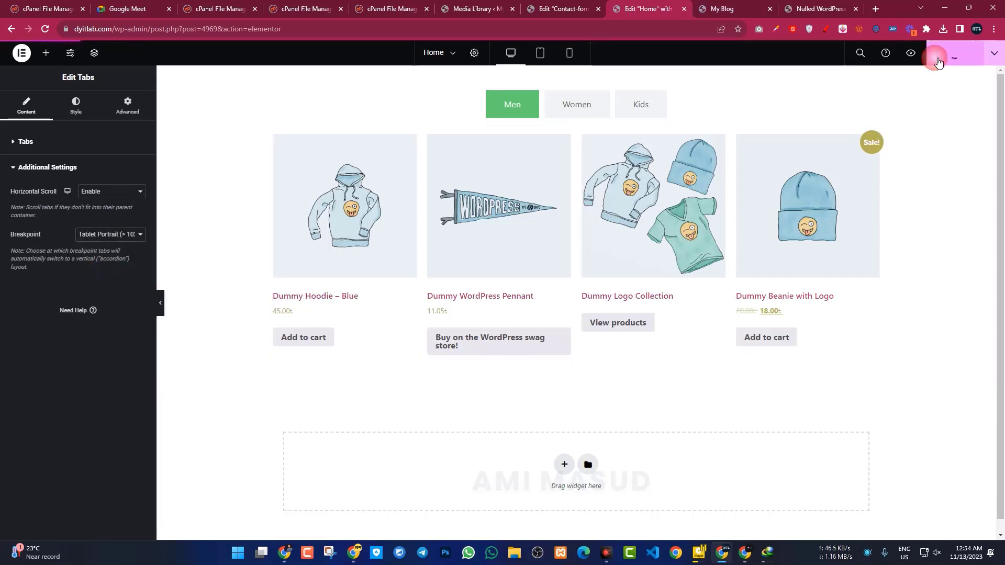
left_click(544, 59)
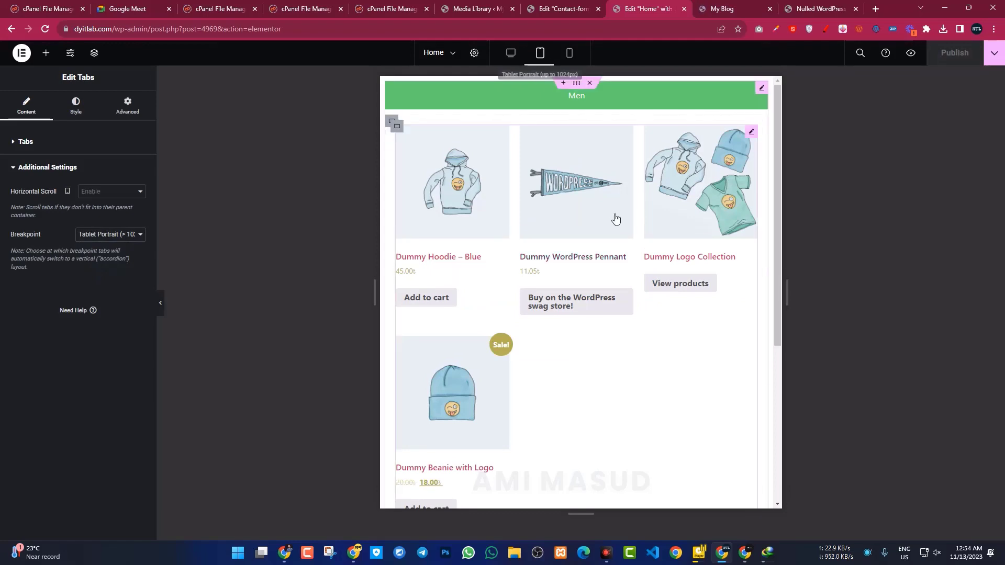
scroll(581, 149, "down", 5)
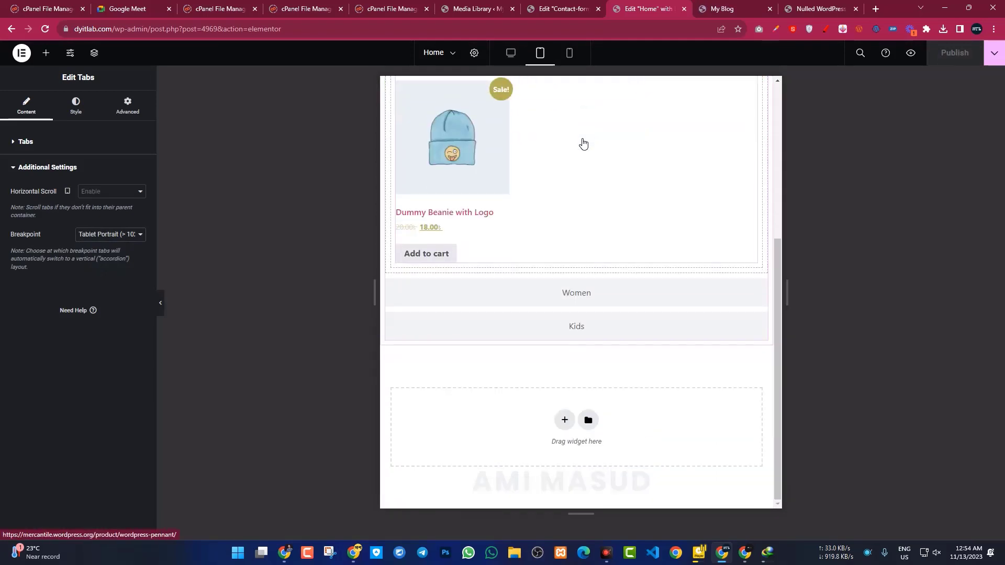
scroll(582, 144, "up", 5)
Set the Tabs widget's breakpoint to None and enable its horizontal scroll for tablet view
left_click(117, 235)
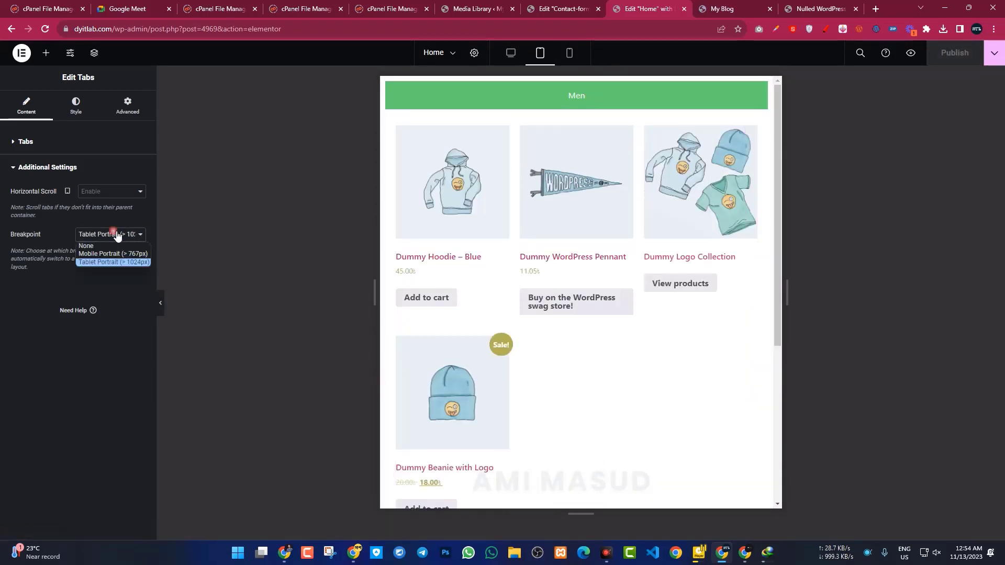
left_click(100, 248)
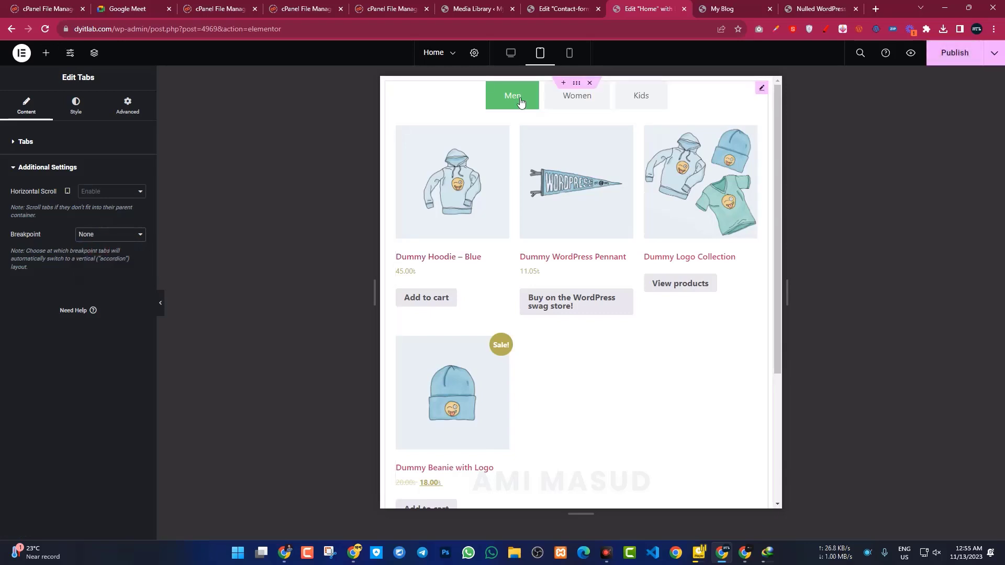
left_click(104, 193)
left_click(93, 209)
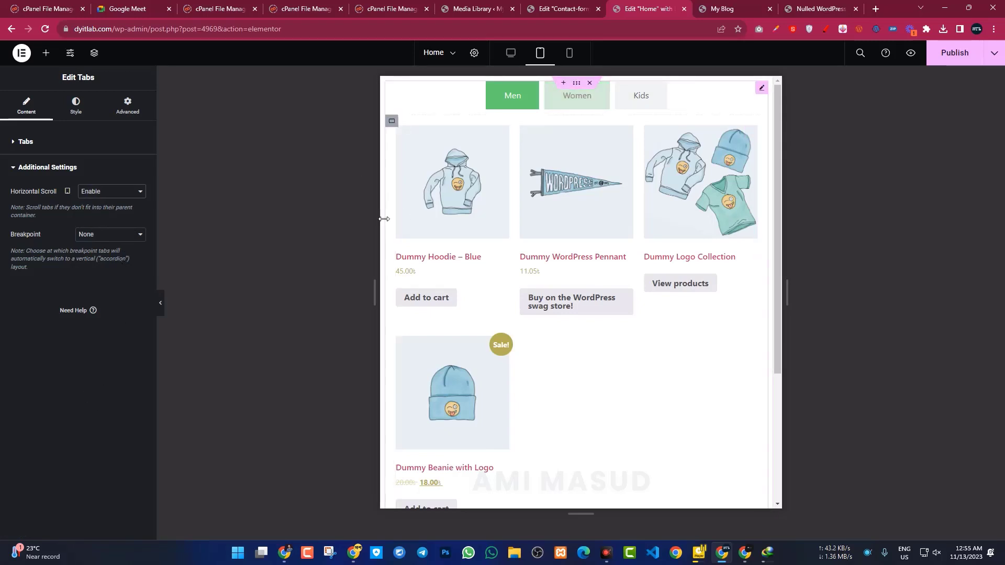
Set the Tabs widget's breakpoint to Mobile Portrait (> 767px), publish, and check the layout in mobile view
left_click(98, 236)
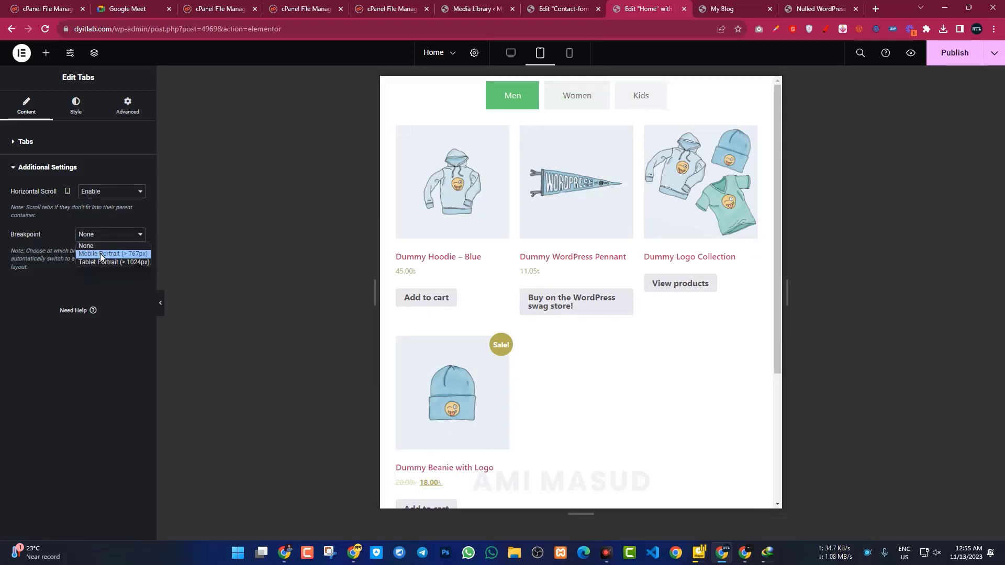
left_click(100, 253)
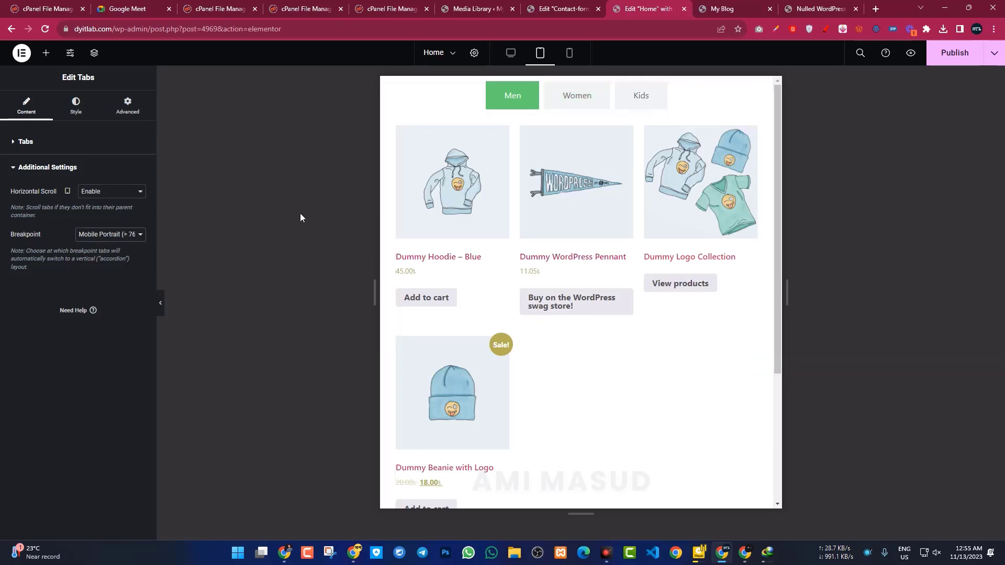
left_click(955, 59)
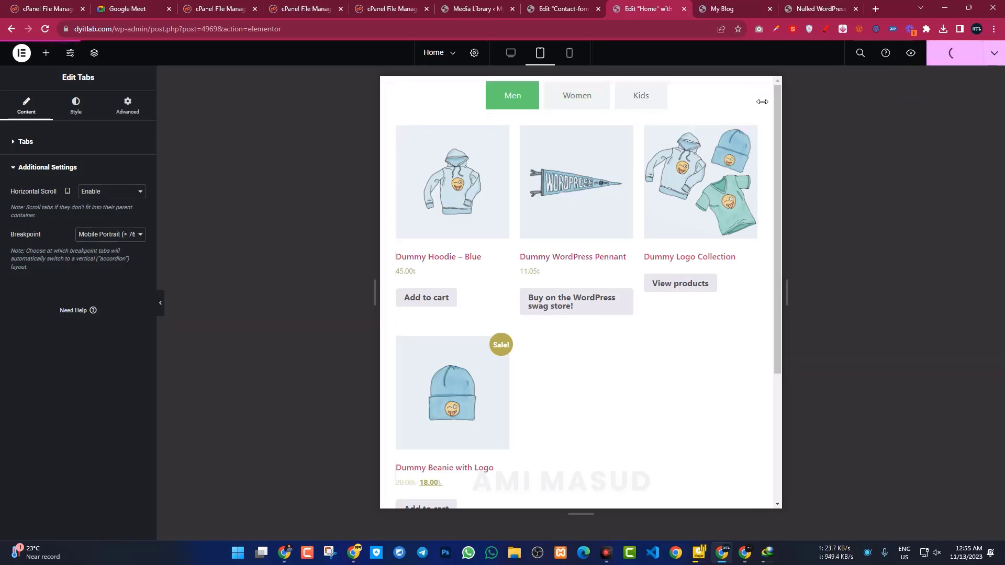
left_click(572, 57)
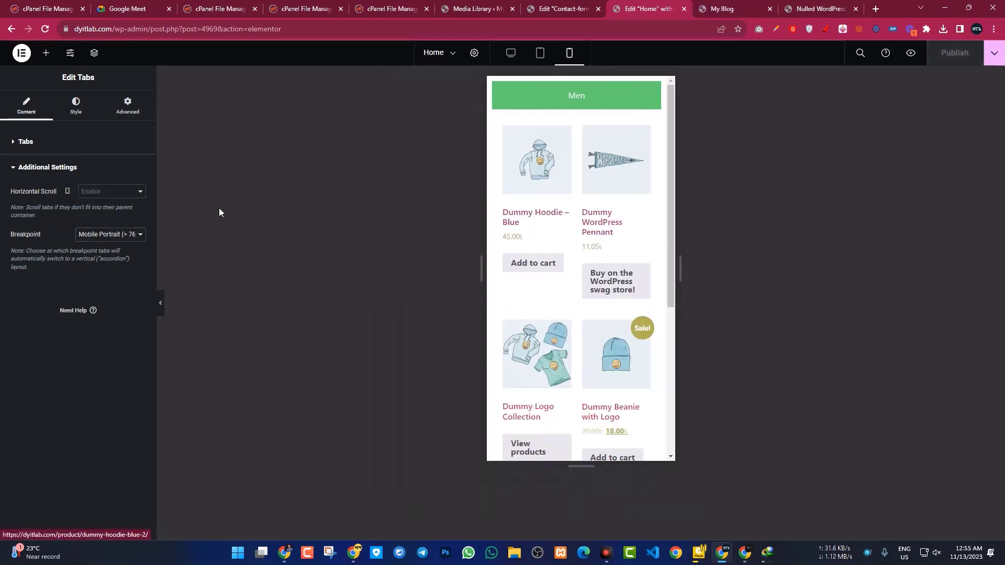
Set the tabs' breakpoint back to None, check the Kids and Men tabs in mobile view, and save the page
left_click(116, 235)
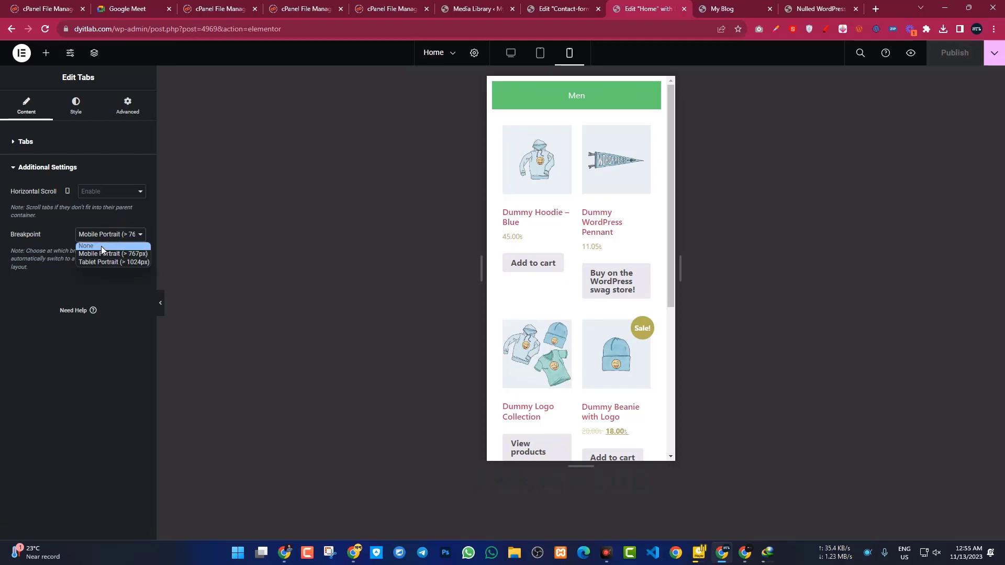
left_click(101, 246)
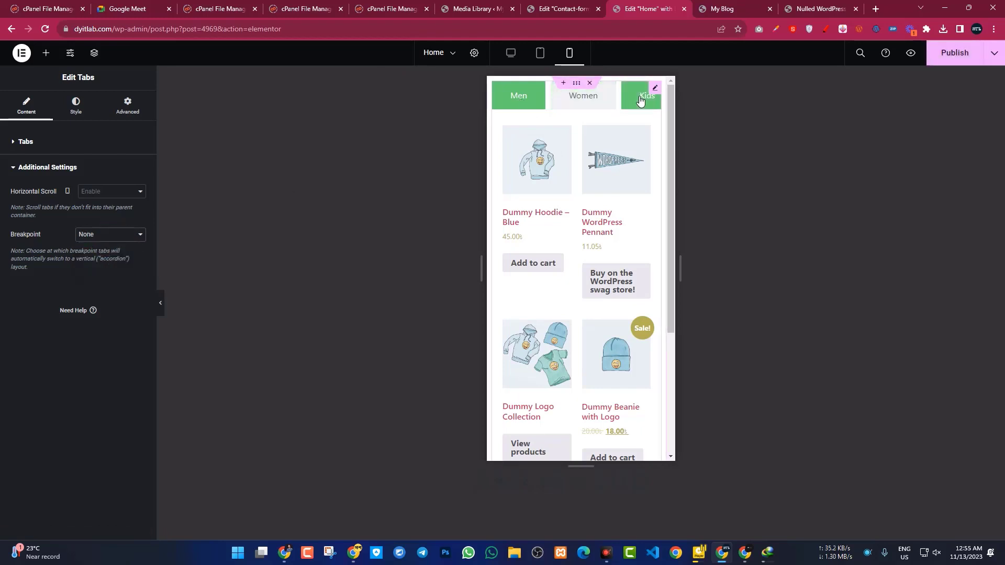
left_click(611, 102)
left_click(650, 103)
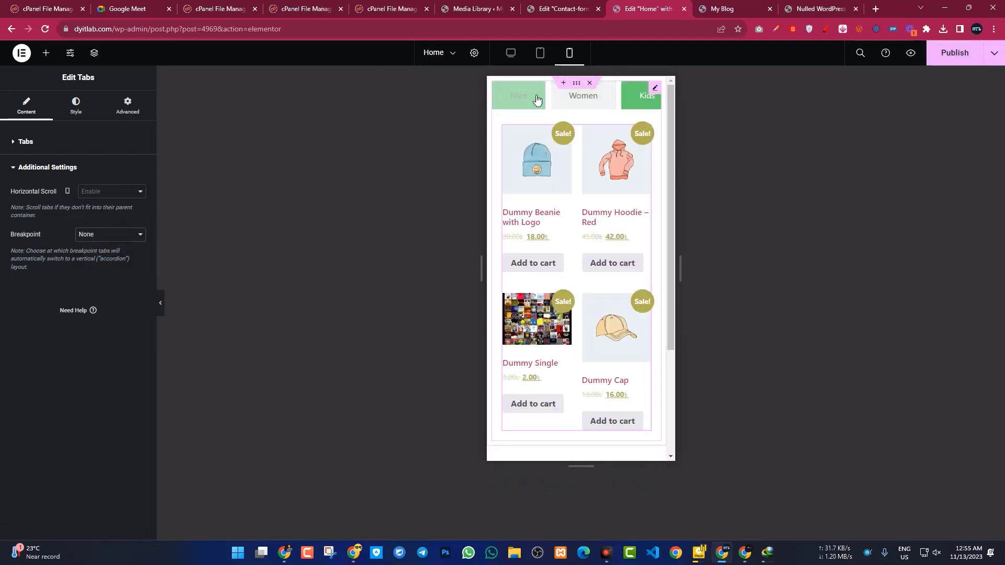
left_click(532, 97)
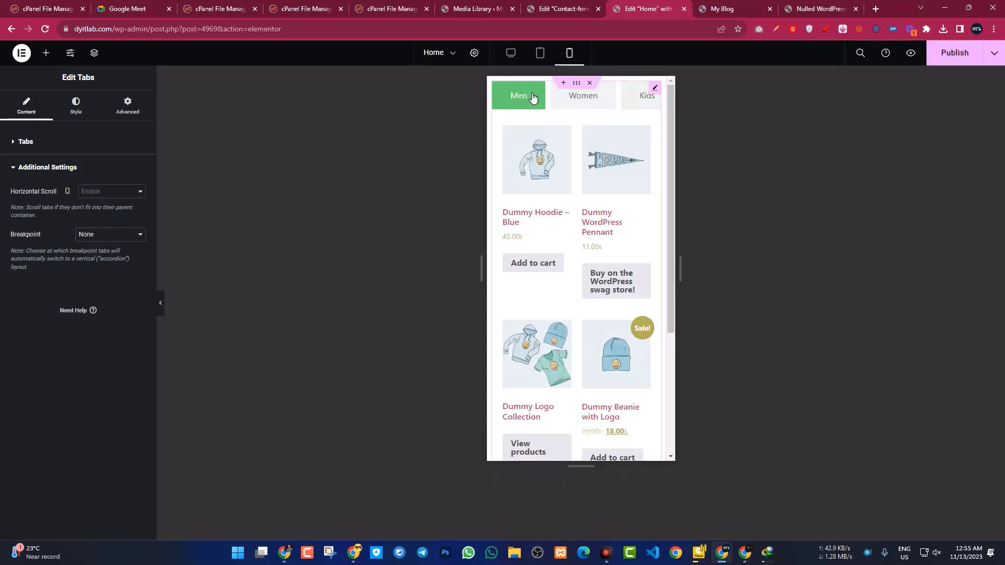
scroll(642, 100, "down", 4)
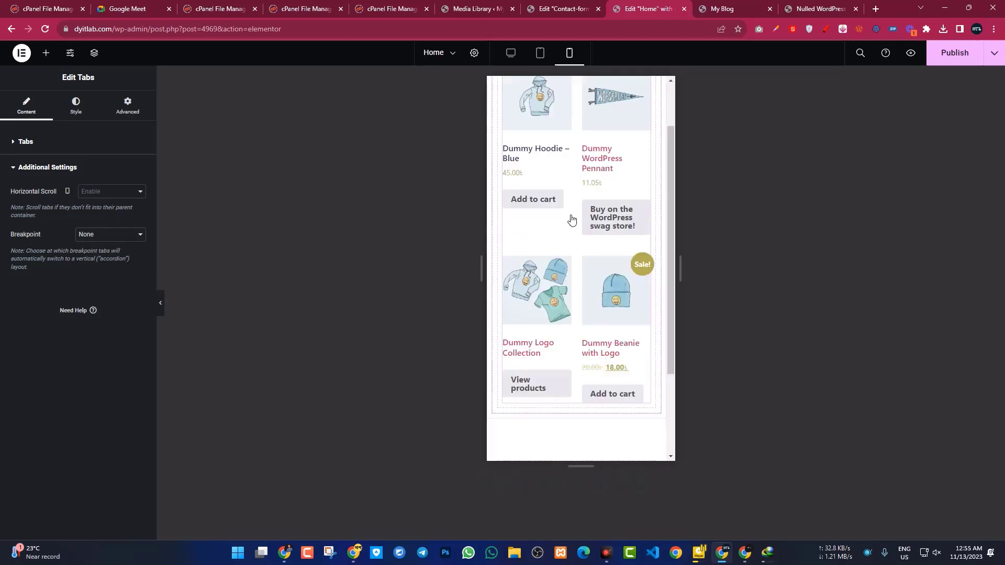
scroll(506, 222, "up", 4)
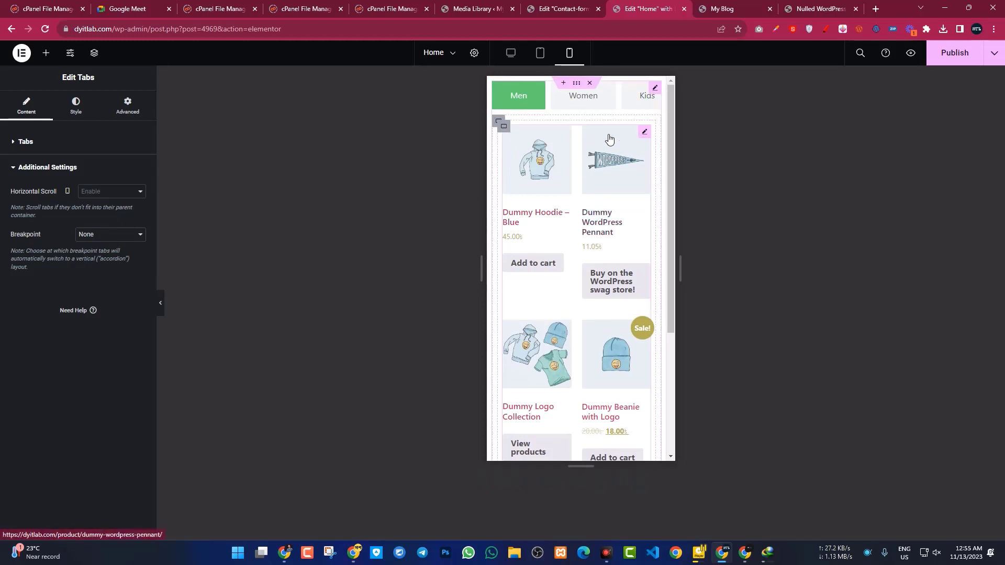
key("ctrl+s")
In desktop view, give the tabs' normal state a classic background in near-black #00070A
left_click(517, 52)
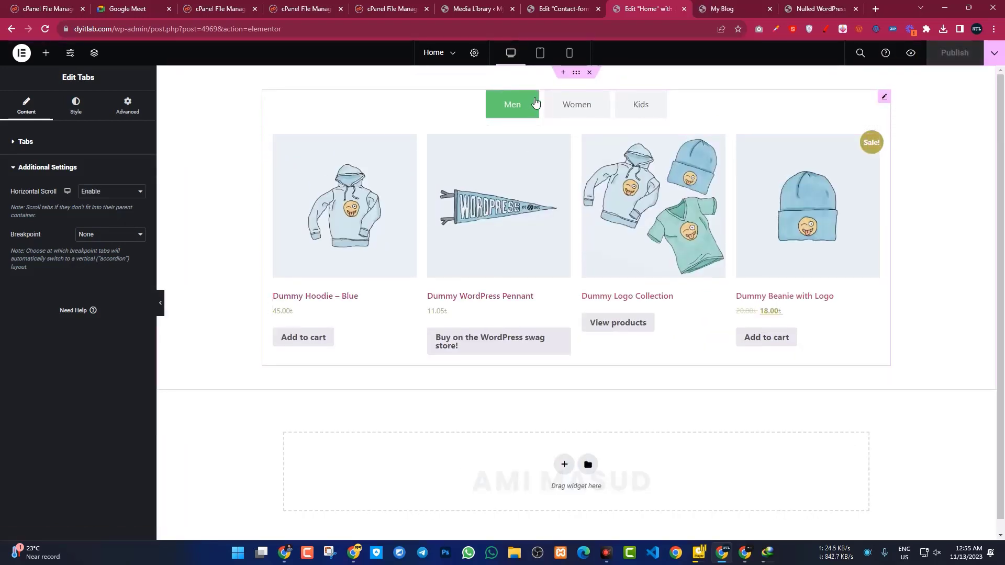
left_click(78, 111)
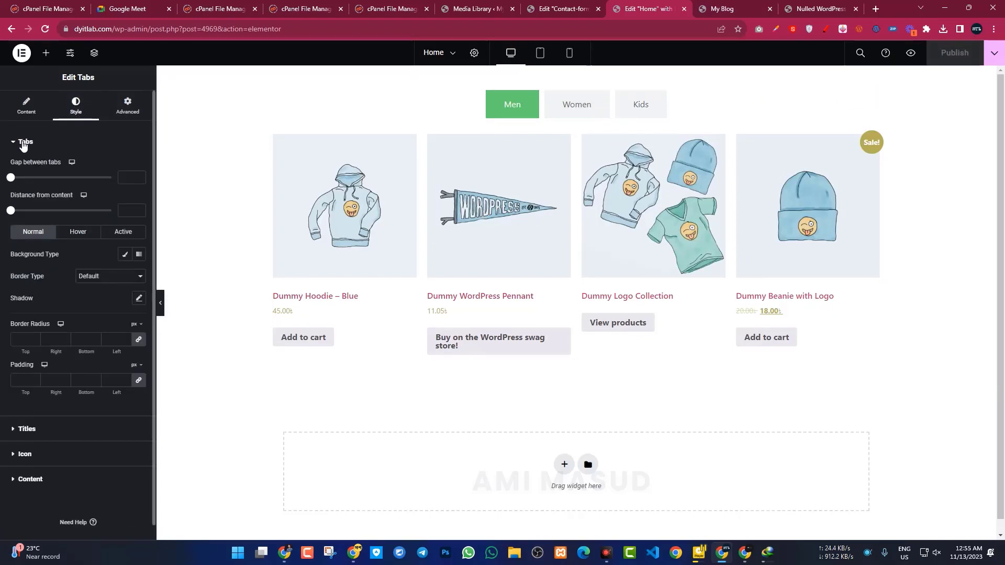
left_click(130, 255)
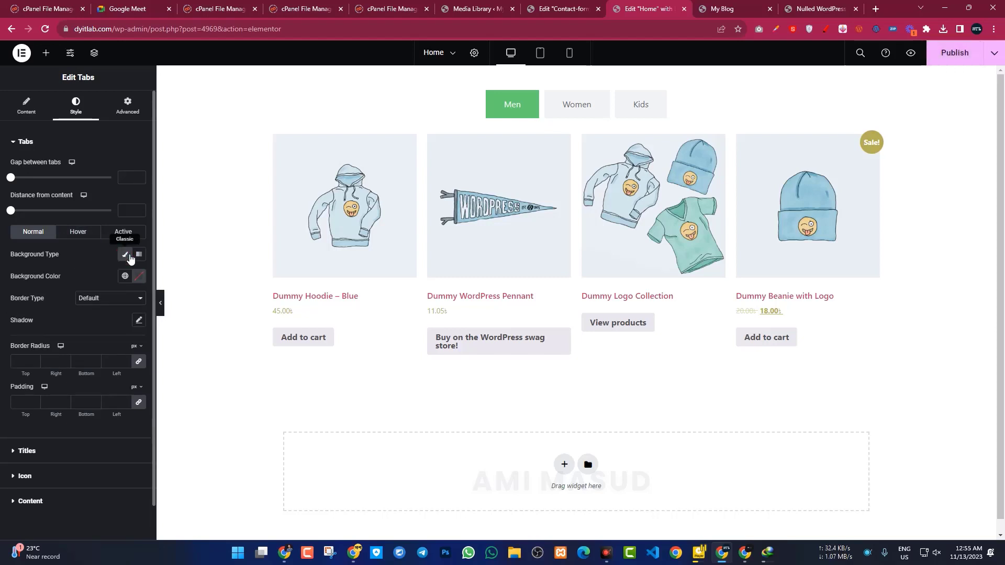
left_click(125, 276)
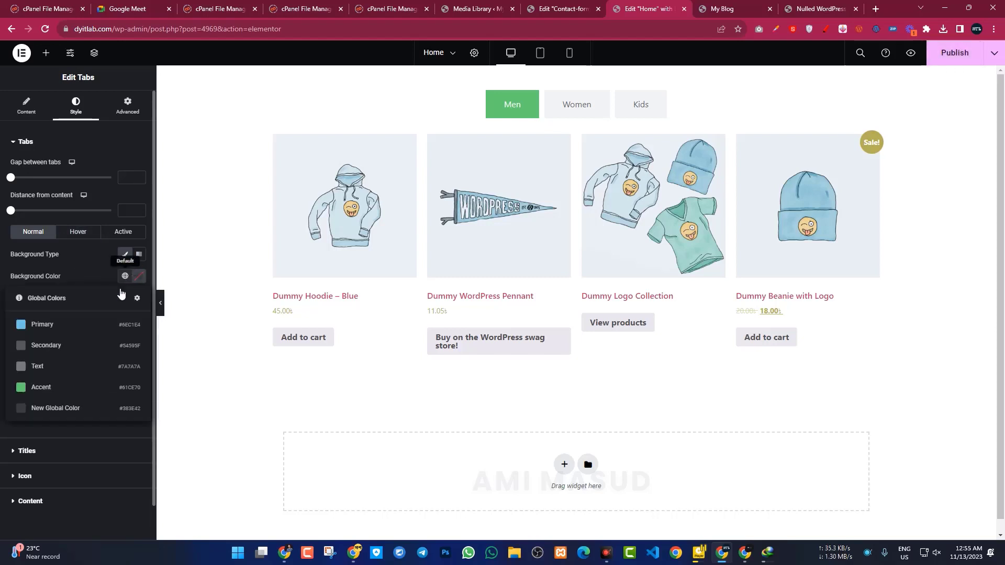
left_click(51, 327)
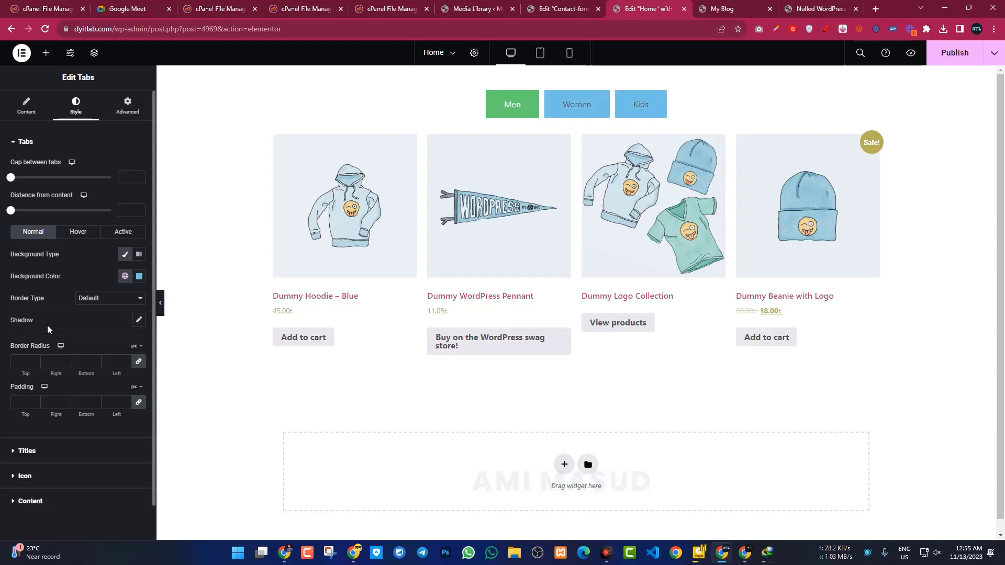
left_click(140, 278)
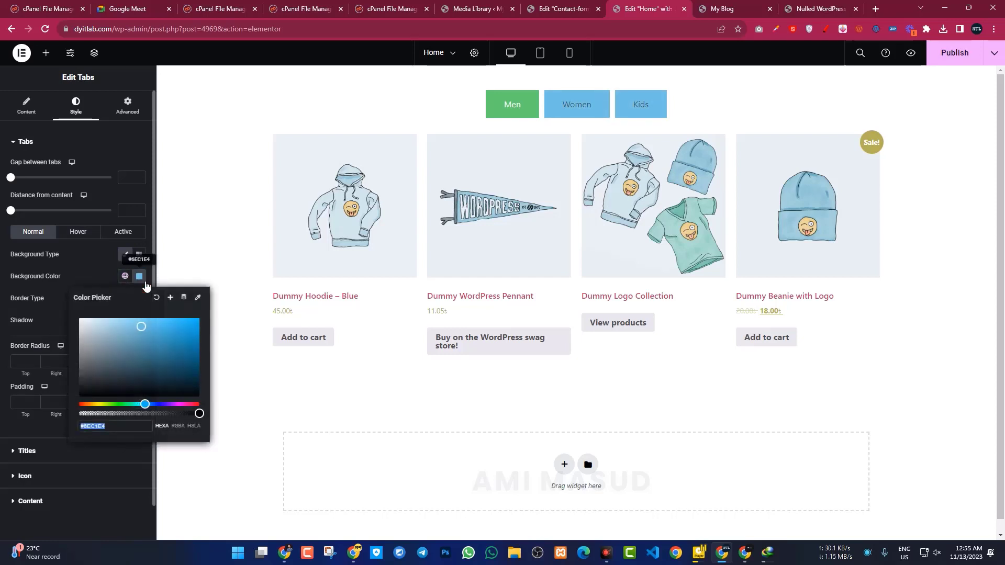
left_click_drag(178, 361, 200, 400)
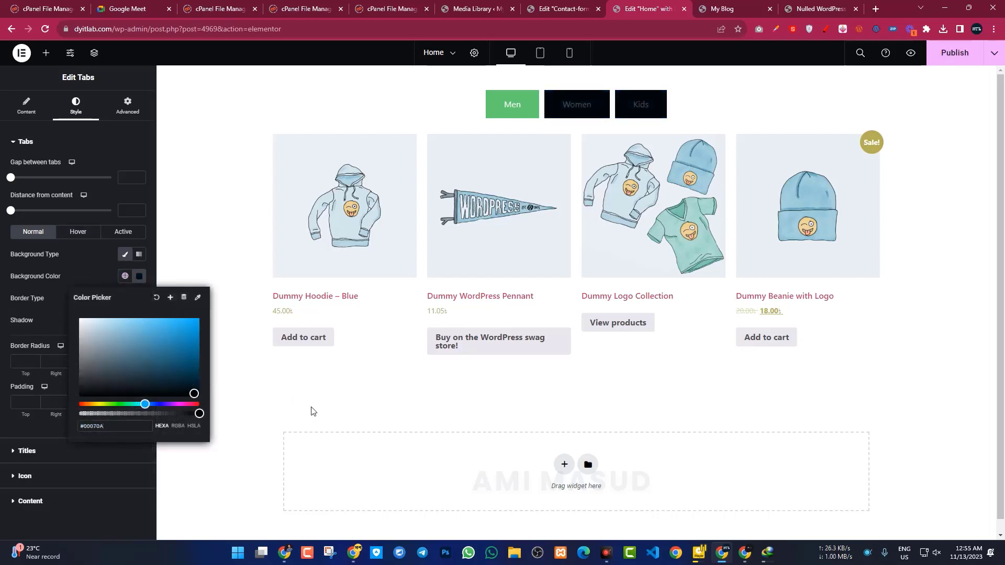
left_click(226, 480)
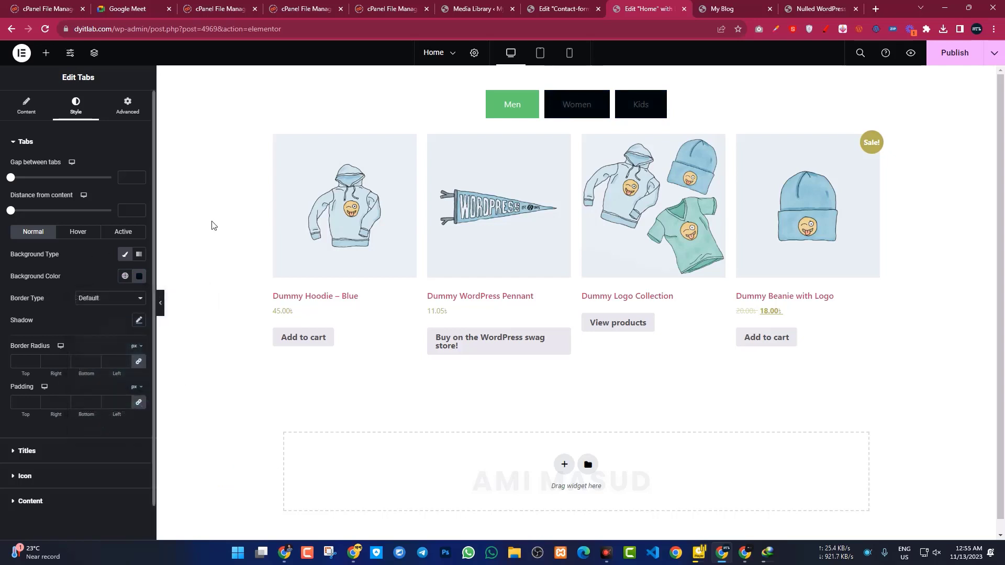
Set the tabs' active-state background color to black #000000 and publish the page
left_click(130, 234)
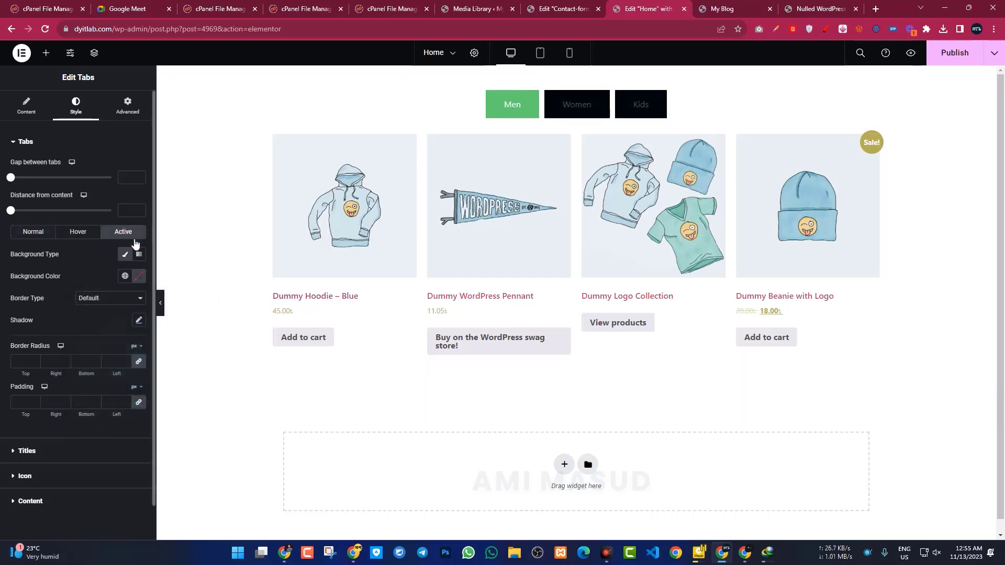
left_click(139, 276)
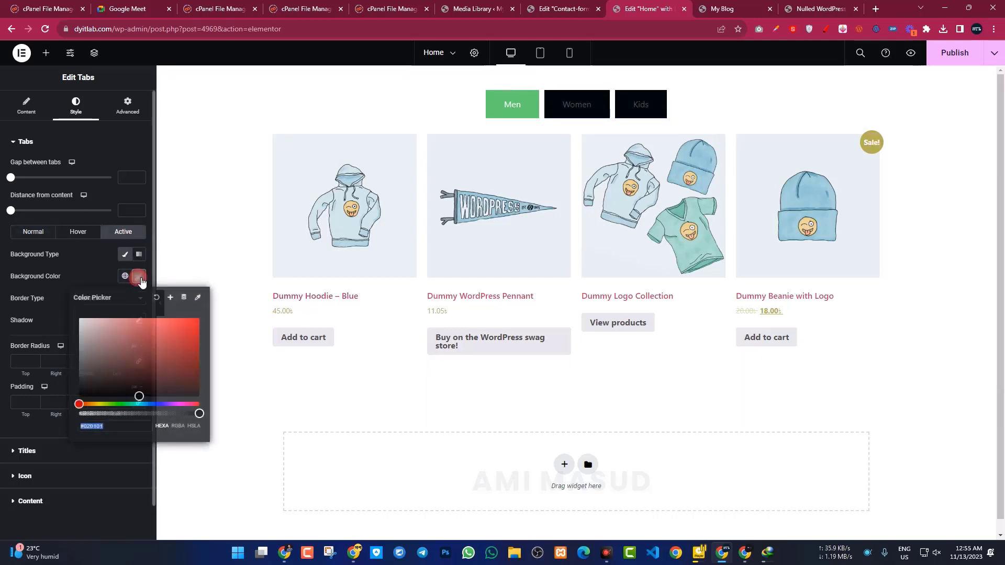
left_click_drag(183, 393, 194, 423)
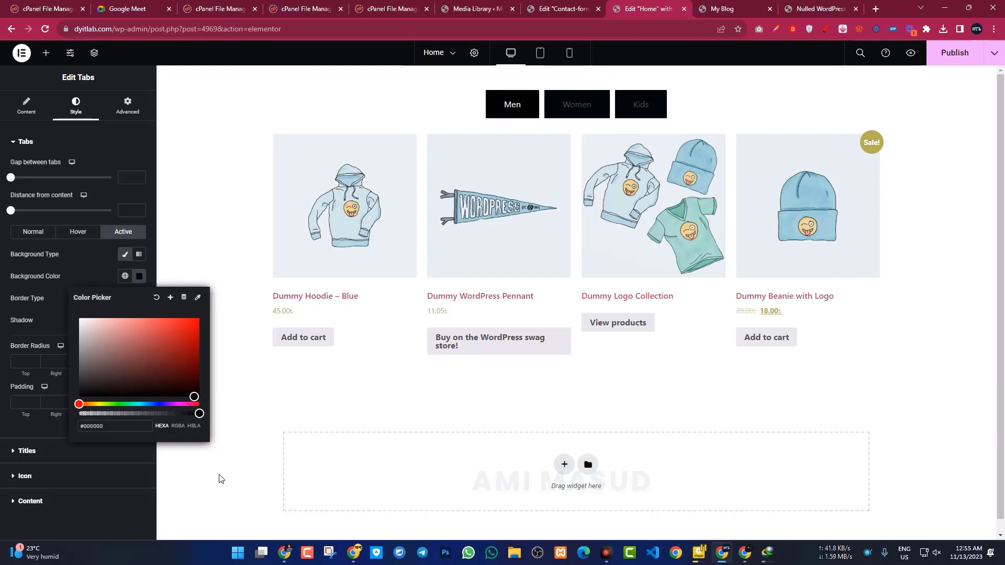
left_click(221, 497)
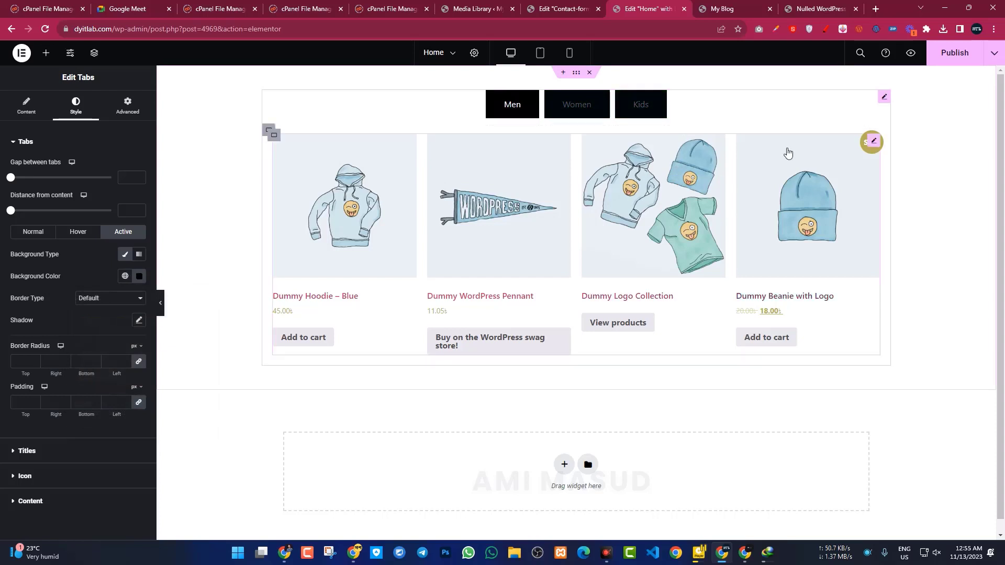
left_click(967, 61)
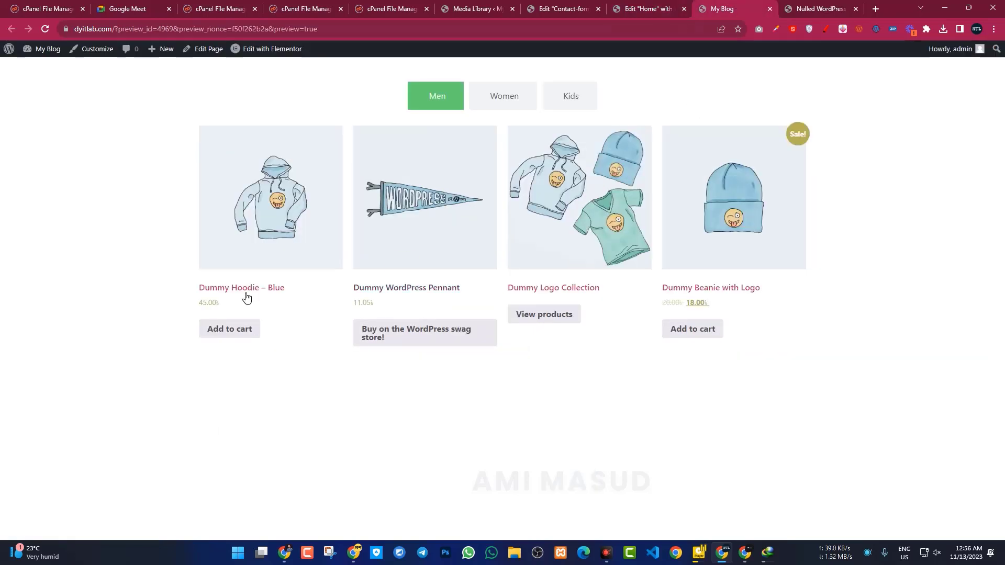